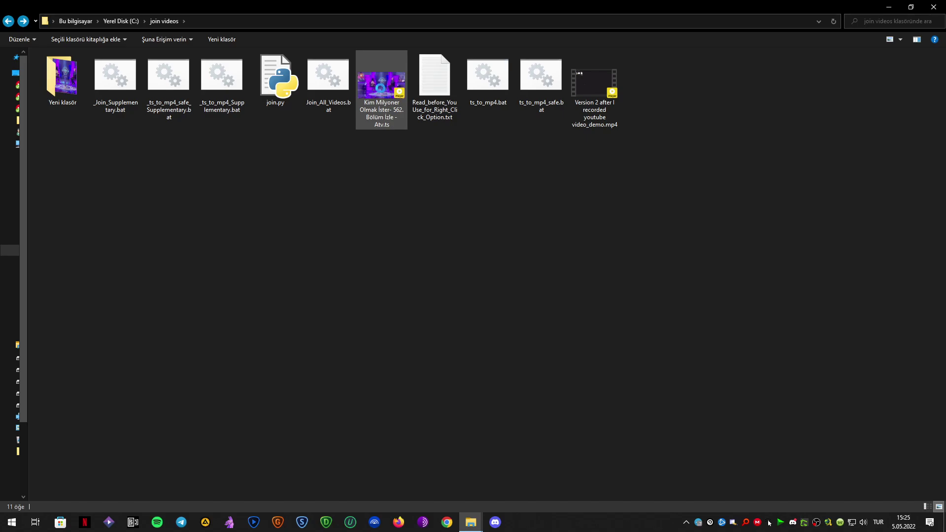
pyautogui.click(381, 92)
pyautogui.rightClick(381, 92)
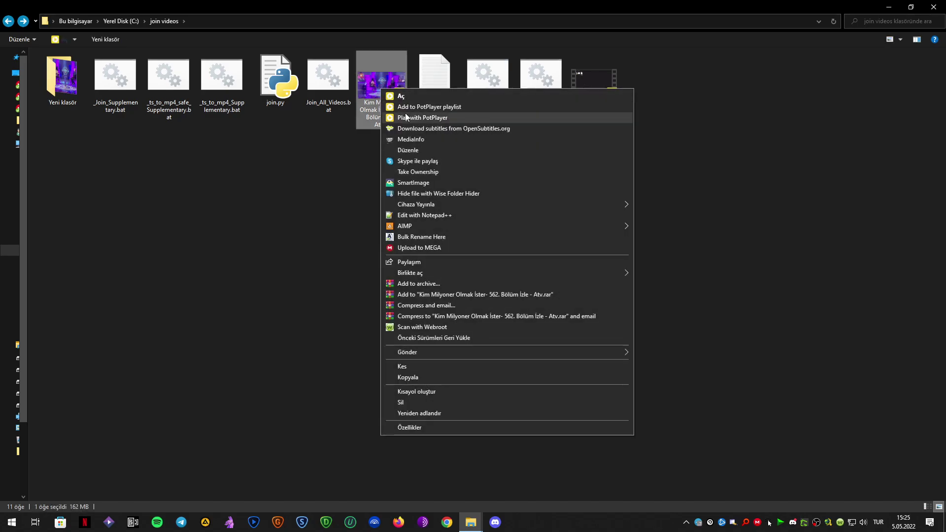
pyautogui.click(419, 140)
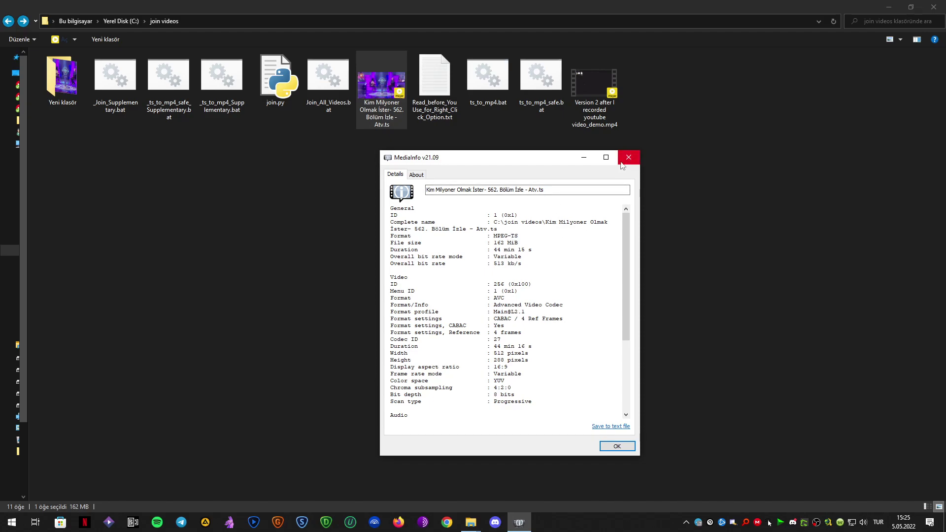
pyautogui.moveTo(484, 236); pyautogui.dragTo(535, 238)
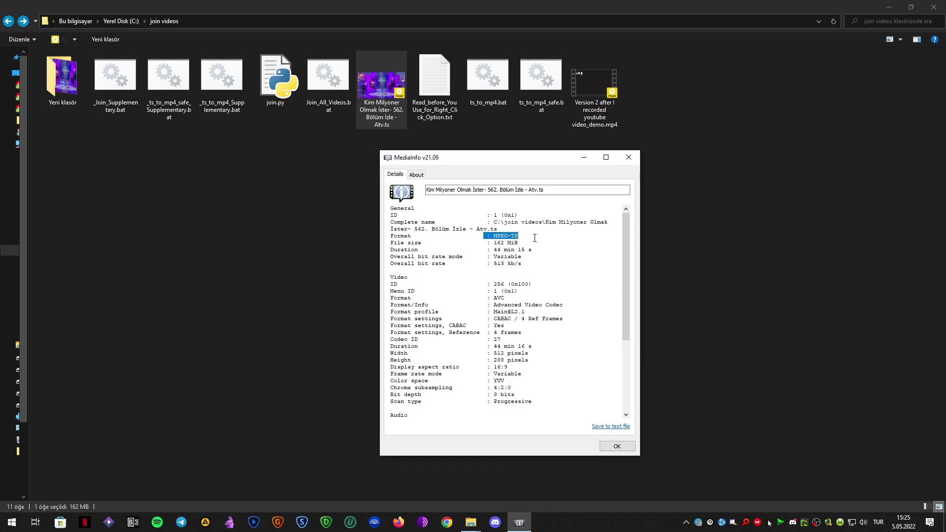
pyautogui.click(629, 157)
pyautogui.click(490, 185)
# Open ts_to_mp4.bat and ts_to_mp4_safe.bat in Notepad with Düzenle.
pyautogui.rightClick(489, 77)
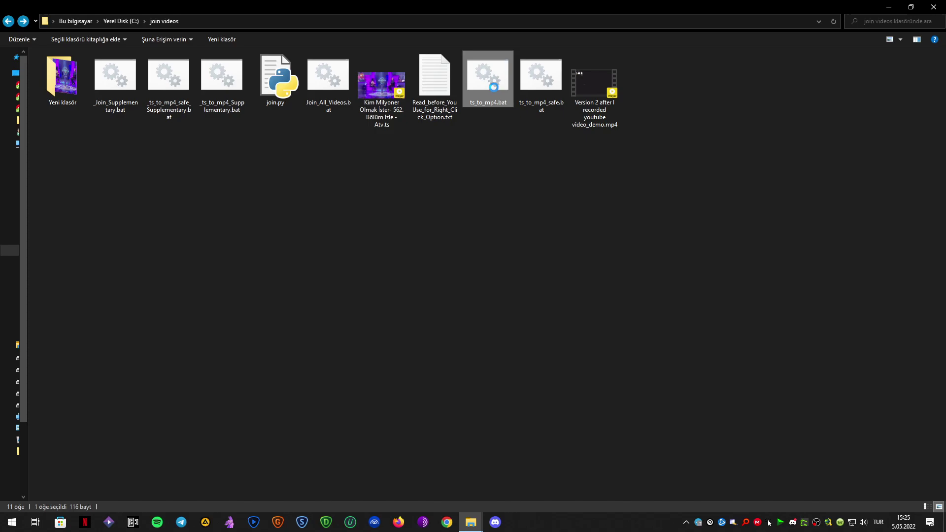
pyautogui.click(530, 96)
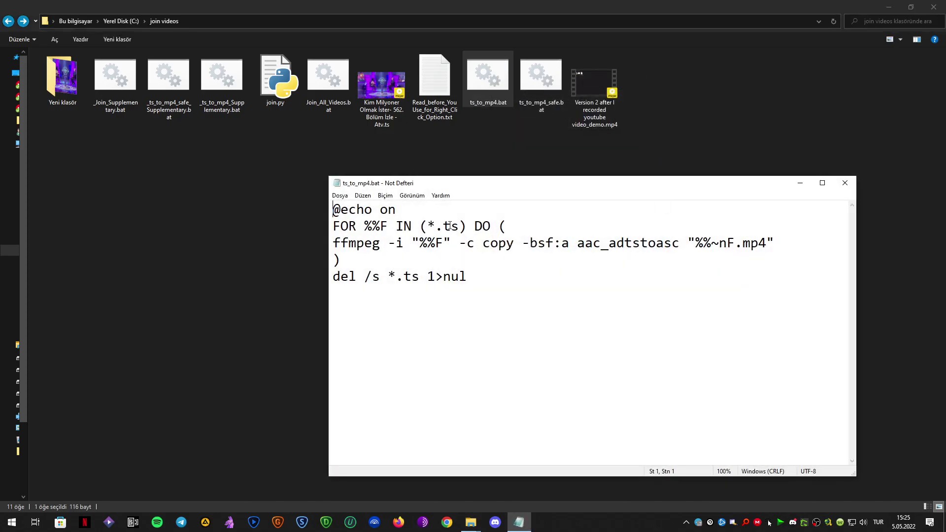
pyautogui.moveTo(499, 193); pyautogui.dragTo(370, 192)
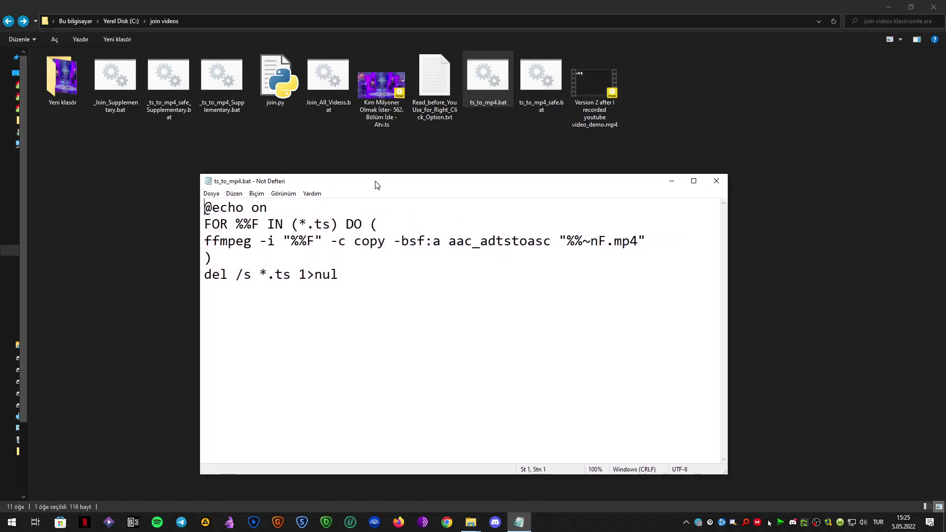
pyautogui.click(537, 92)
pyautogui.rightClick(537, 92)
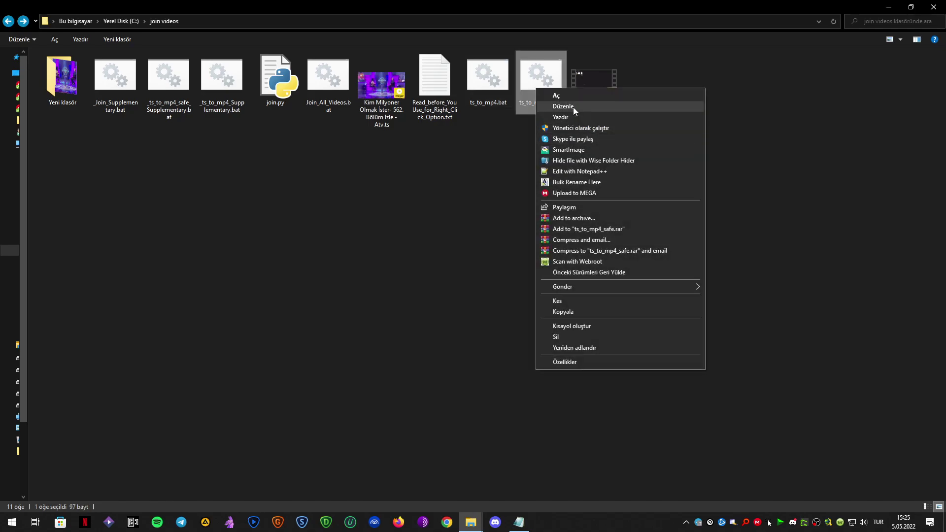
pyautogui.click(572, 107)
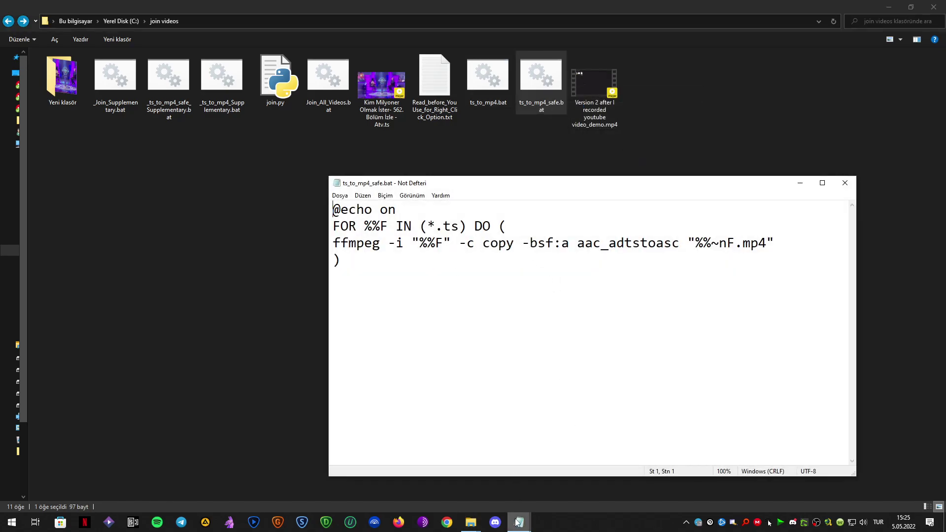
# Arrange the editors side by side, ts_to_mp4.bat on the left and the safe version on the right.
pyautogui.moveTo(519, 522)
pyautogui.click(476, 461)
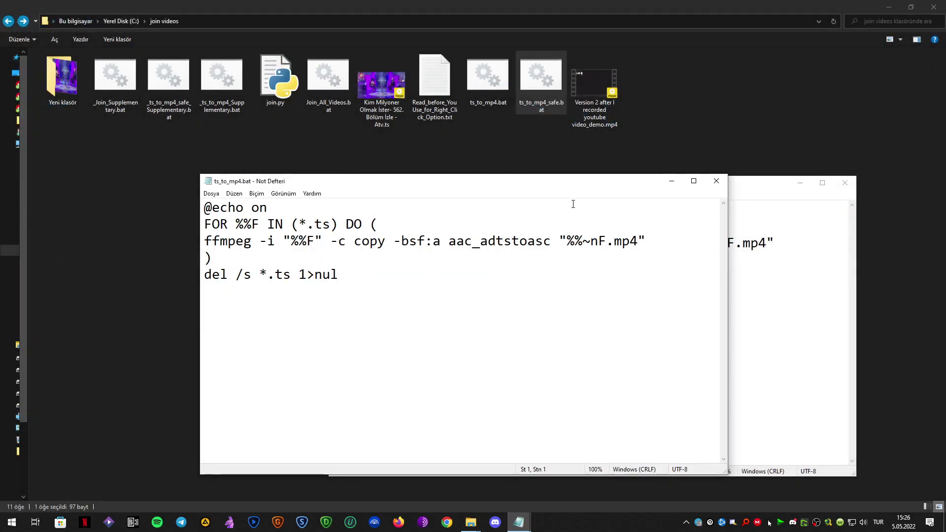
pyautogui.moveTo(583, 184); pyautogui.dragTo(439, 202)
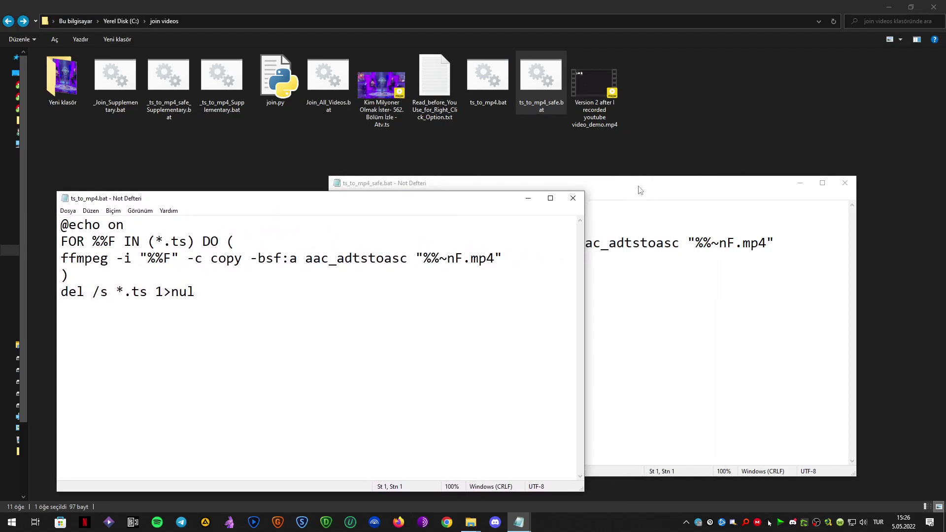
pyautogui.moveTo(640, 190); pyautogui.dragTo(694, 205)
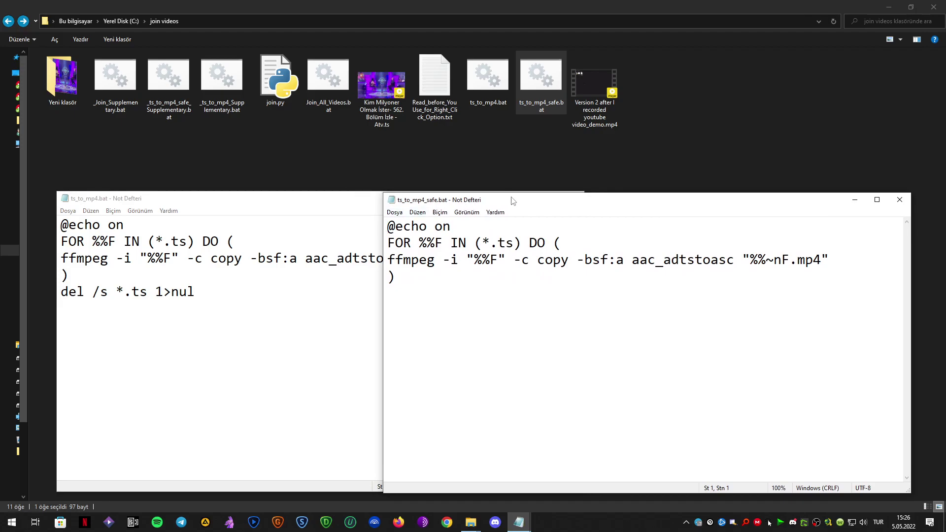
pyautogui.moveTo(513, 200); pyautogui.dragTo(523, 200)
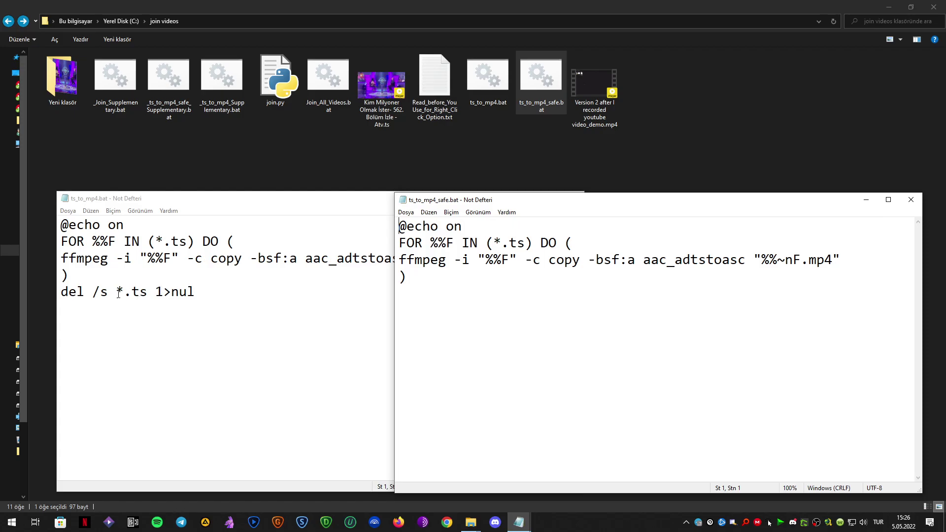
pyautogui.moveTo(250, 204); pyautogui.dragTo(240, 209)
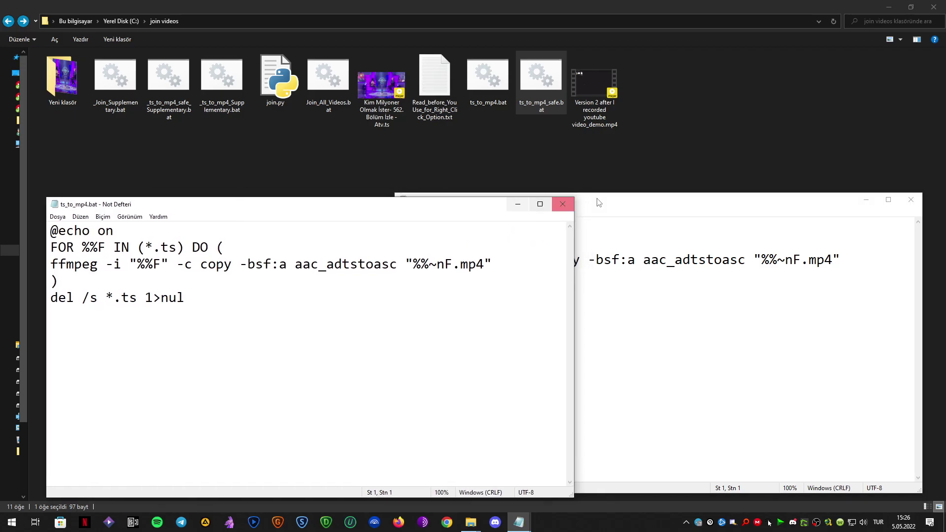
pyautogui.moveTo(607, 202); pyautogui.dragTo(628, 200)
# Highlight the del line, the *.ts input pattern and the mp4 output extension to compare.
pyautogui.moveTo(185, 298); pyautogui.dragTo(48, 300)
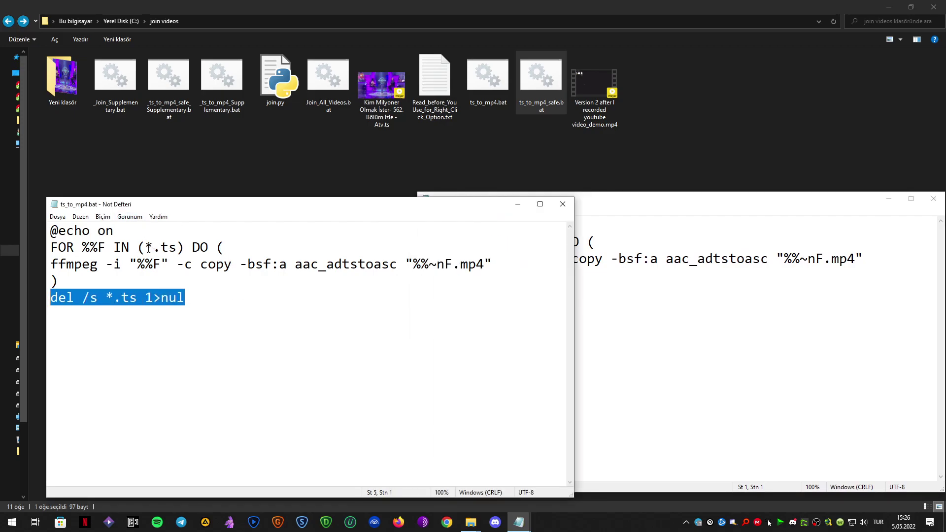
pyautogui.moveTo(145, 249); pyautogui.dragTo(178, 248)
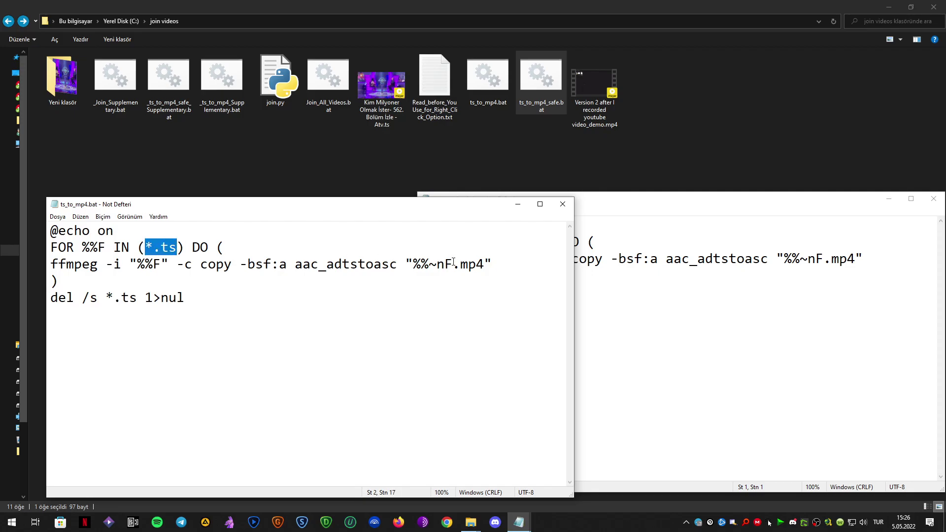
pyautogui.moveTo(460, 264); pyautogui.dragTo(484, 264)
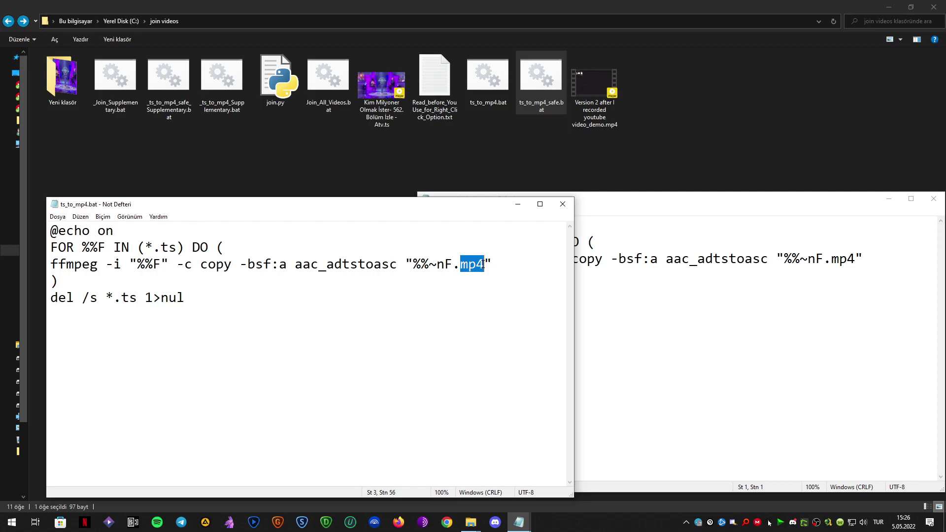
# Close ts_to_mp4.bat, keeping ts_to_mp4_safe.bat open.
pyautogui.moveTo(636, 199); pyautogui.dragTo(657, 205)
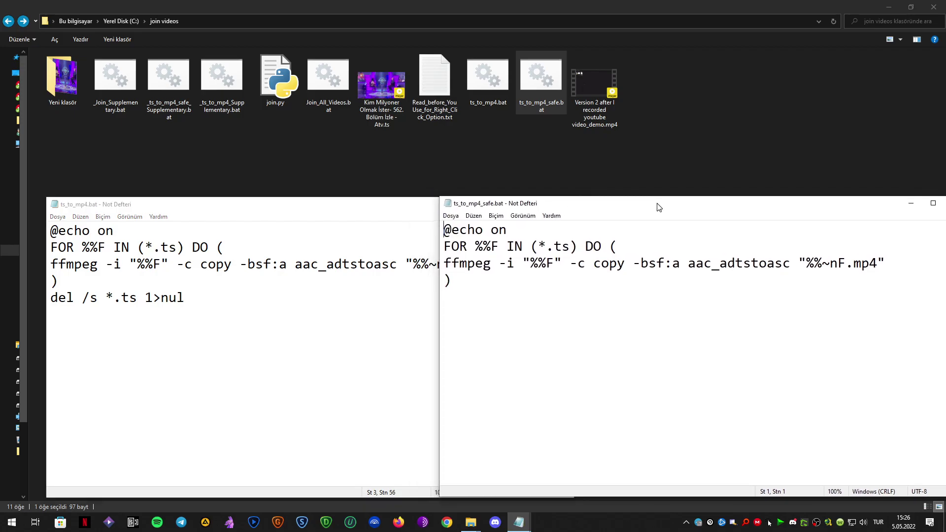
pyautogui.click(422, 205)
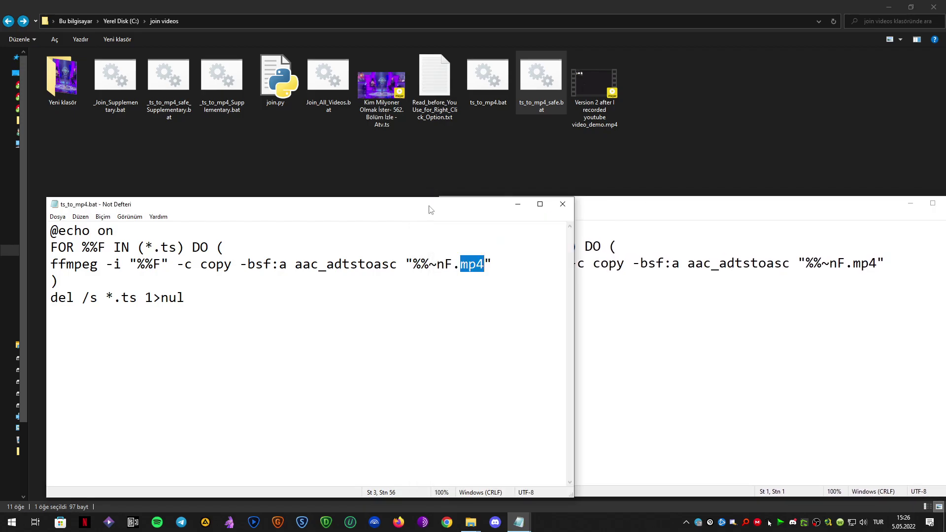
pyautogui.click(560, 204)
pyautogui.moveTo(865, 207); pyautogui.dragTo(650, 207)
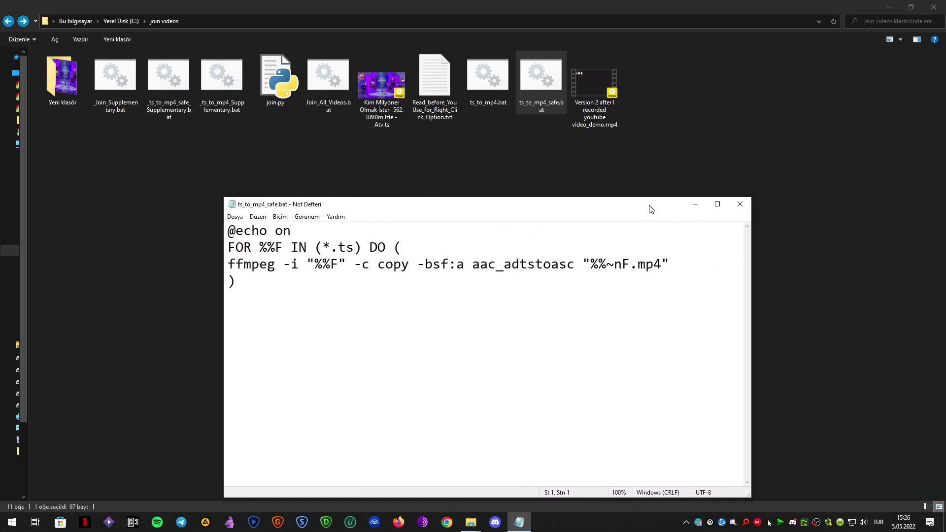
# Close ts_to_mp4_safe.bat and open _ts_to_mp4_Supplementary.bat in Notepad with Düzenle.
pyautogui.click(738, 207)
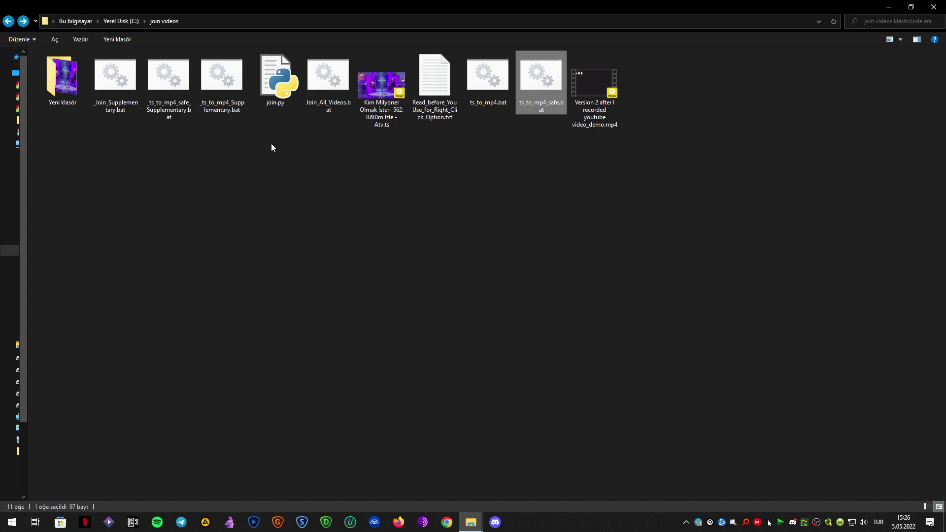
pyautogui.click(243, 127)
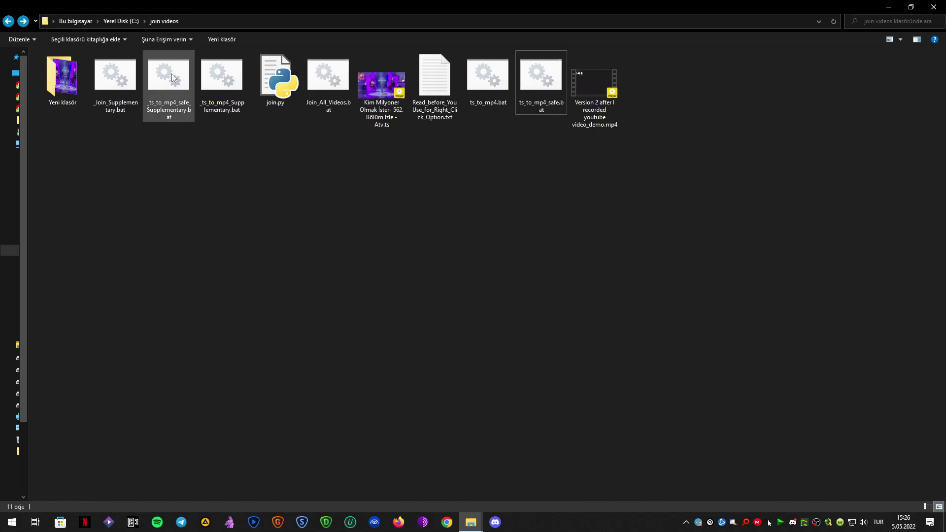
pyautogui.rightClick(227, 79)
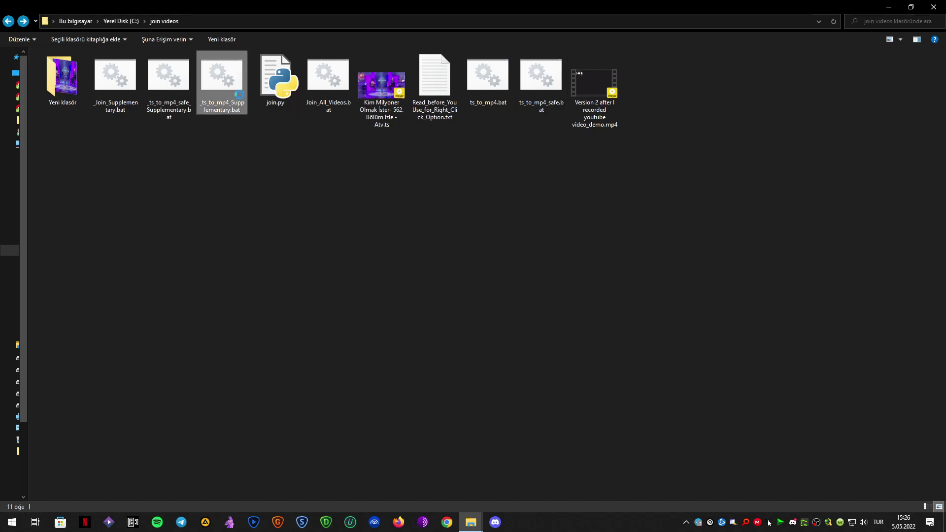
pyautogui.click(250, 92)
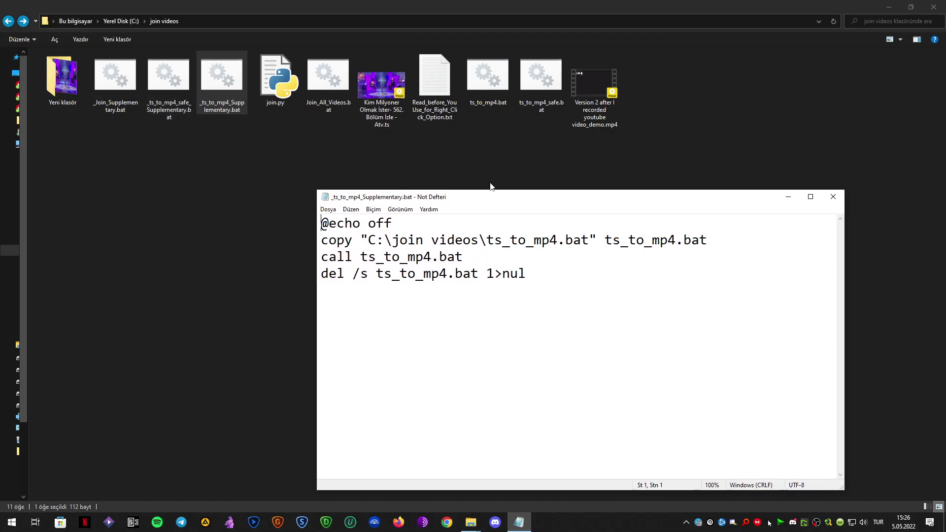
pyautogui.moveTo(508, 199); pyautogui.dragTo(668, 185)
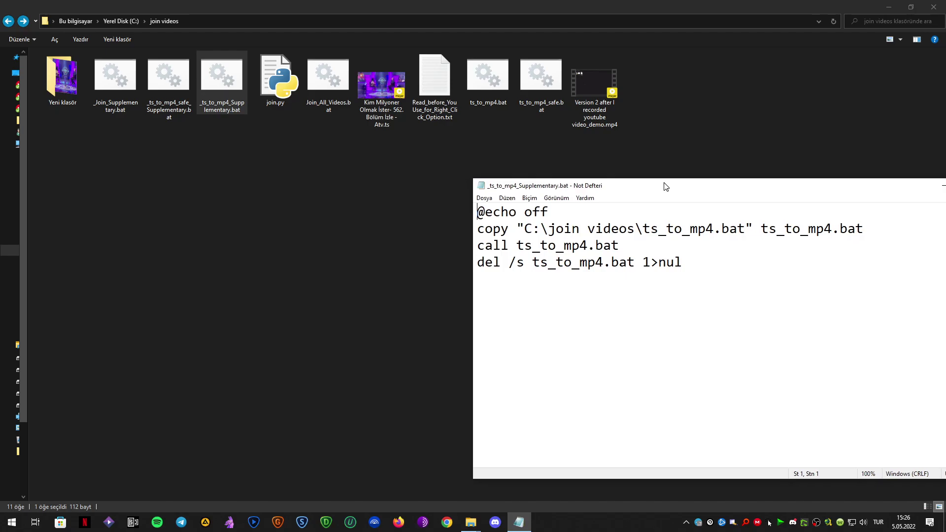
pyautogui.rightClick(170, 82)
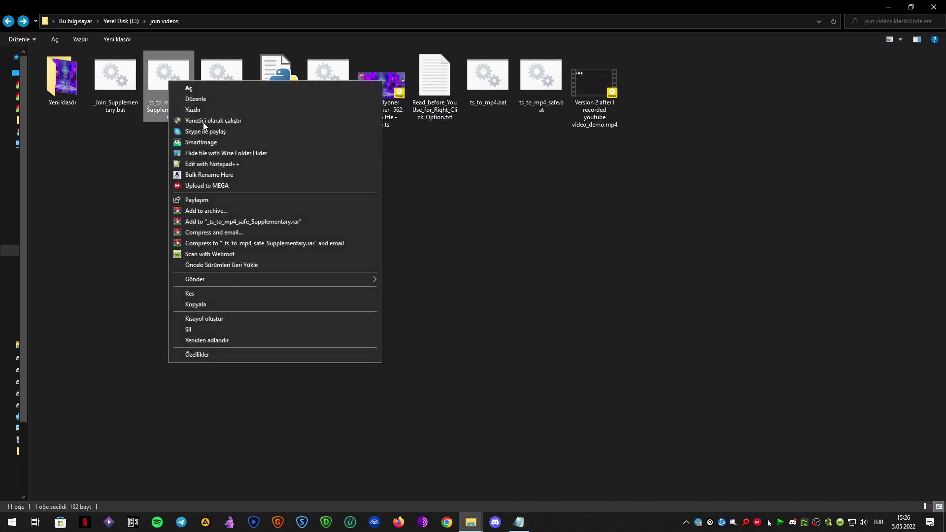
# Open _ts_to_mp4_safe_Supplementary.bat and place it beside _ts_to_mp4_Supplementary.bat.
pyautogui.click(216, 98)
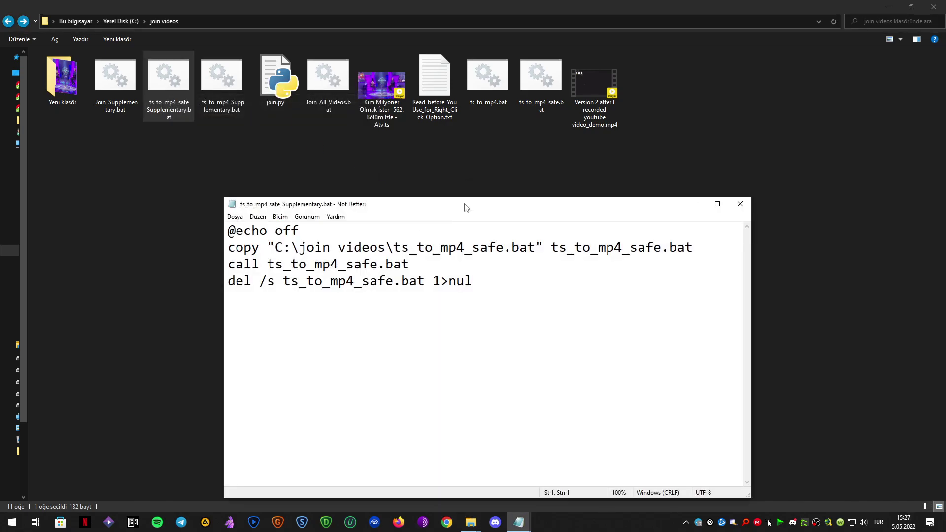
pyautogui.moveTo(467, 212); pyautogui.dragTo(278, 195)
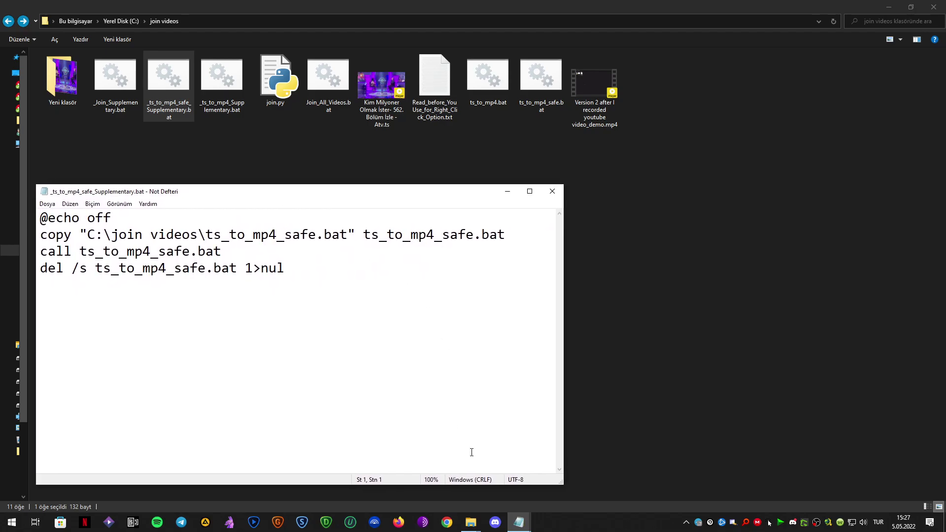
pyautogui.click(522, 527)
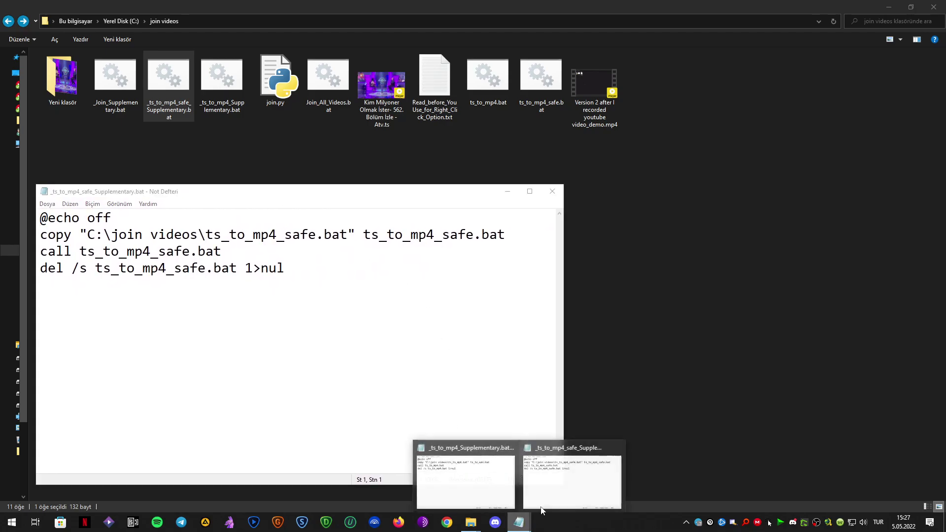
pyautogui.click(519, 528)
pyautogui.click(575, 470)
pyautogui.moveTo(619, 186); pyautogui.dragTo(703, 186)
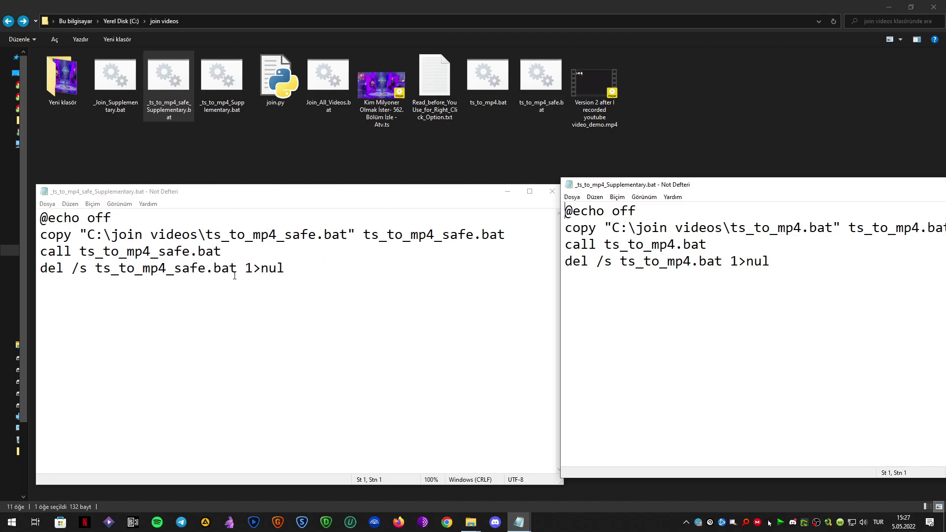
# Compare the scripts' del lines and the C:\join videos\ copy path.
pyautogui.moveTo(235, 273); pyautogui.dragTo(96, 272)
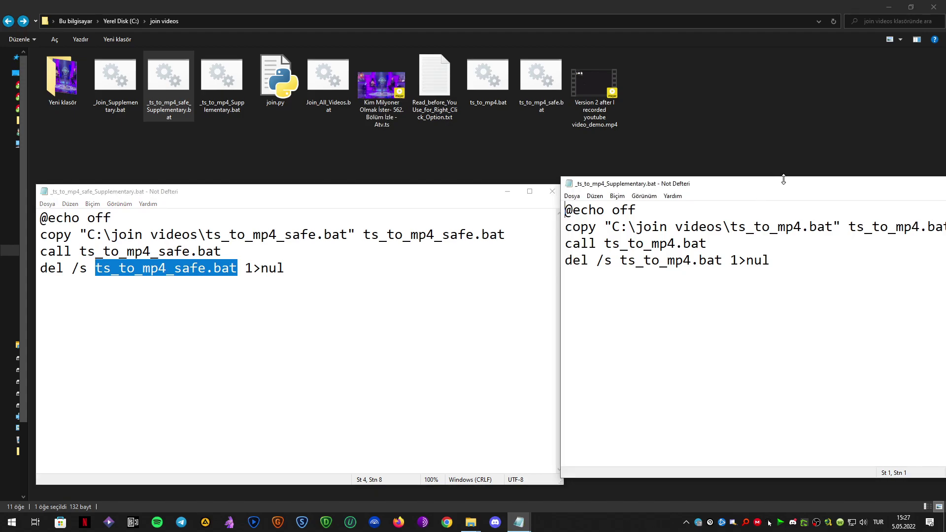
pyautogui.moveTo(787, 191); pyautogui.dragTo(800, 201)
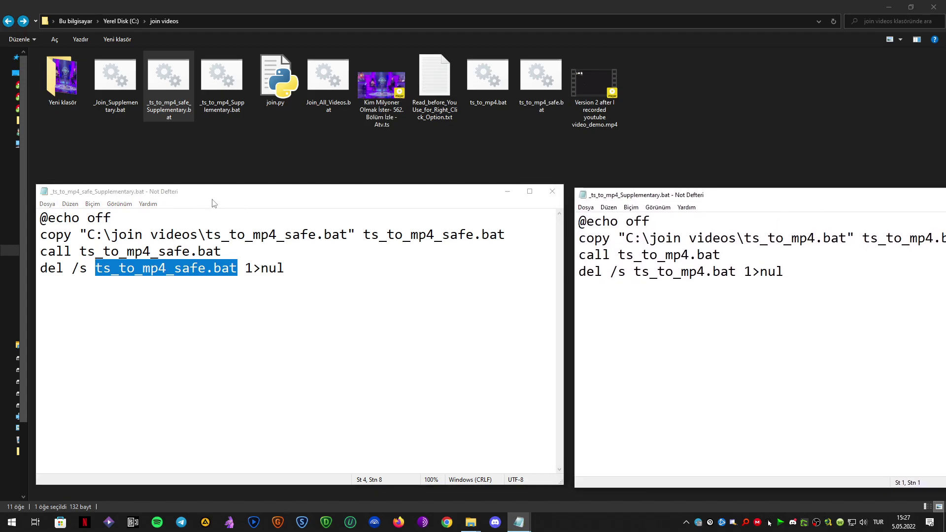
pyautogui.click(182, 22)
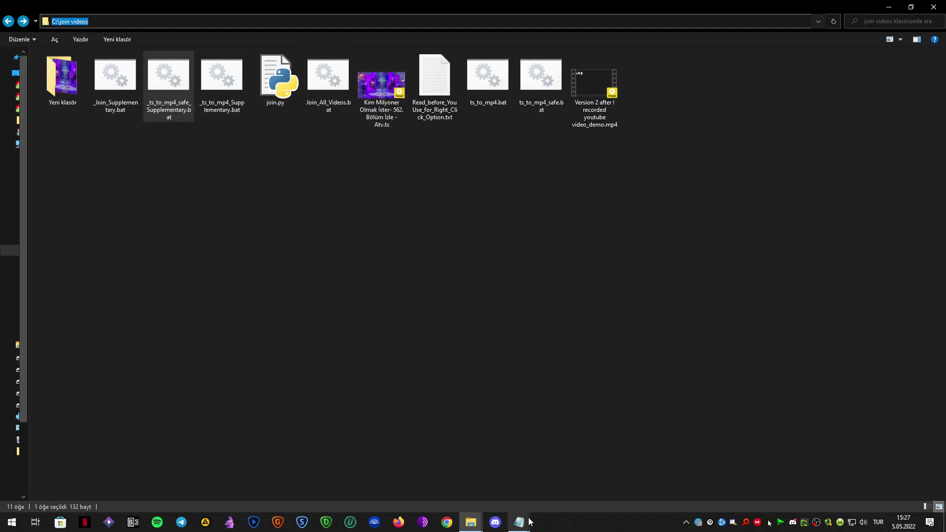
pyautogui.moveTo(523, 523)
pyautogui.click(494, 466)
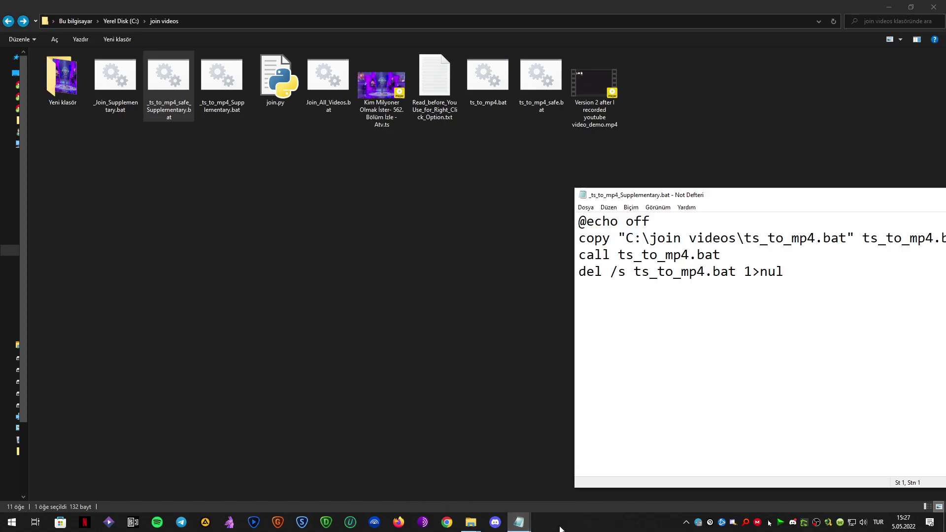
pyautogui.click(573, 477)
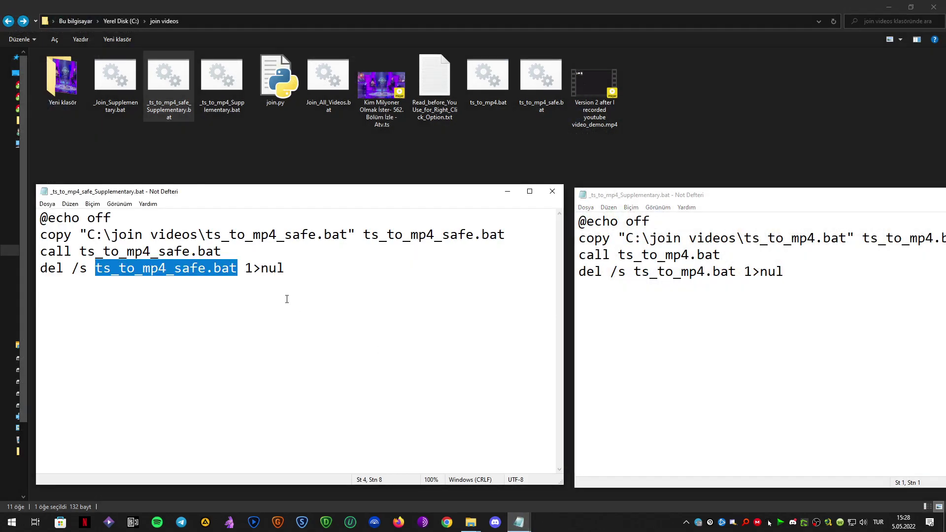
pyautogui.moveTo(207, 235); pyautogui.dragTo(91, 227)
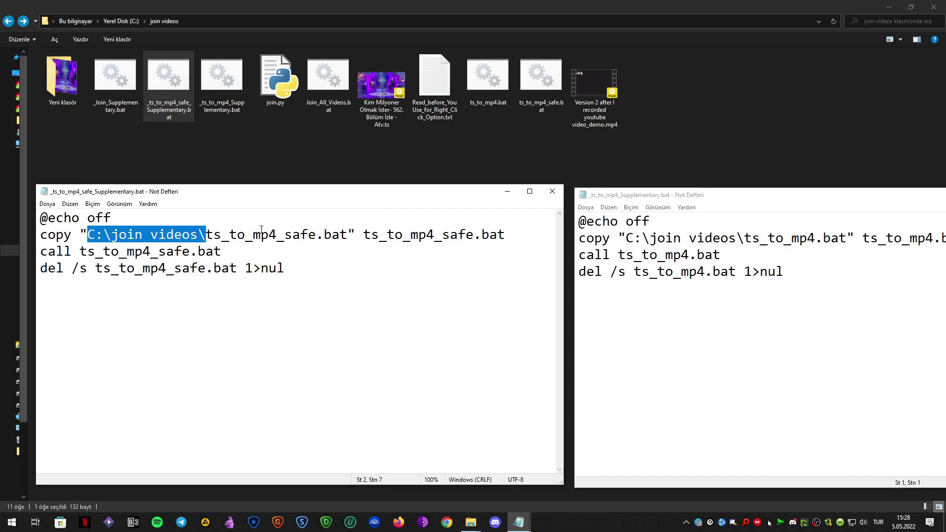
# Close both supplementary script windows.
pyautogui.click(559, 194)
pyautogui.moveTo(727, 197); pyautogui.dragTo(474, 178)
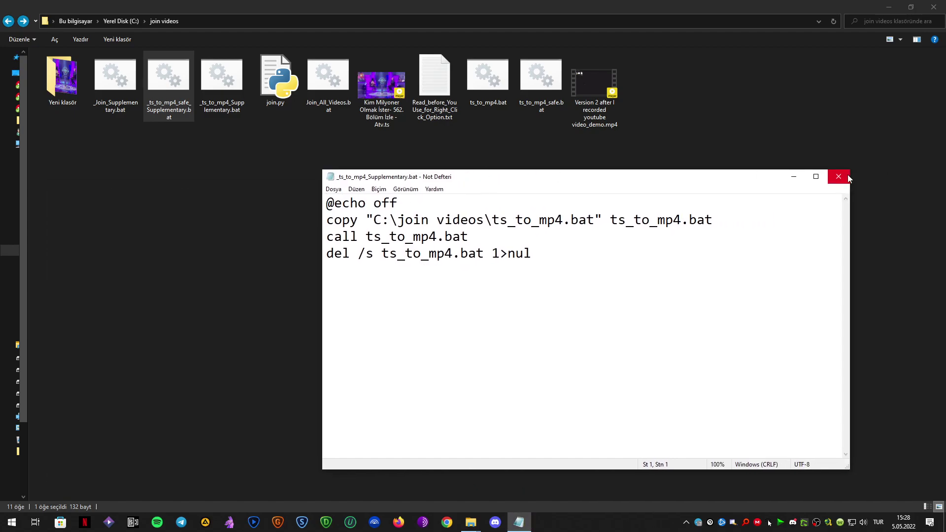
pyautogui.click(879, 176)
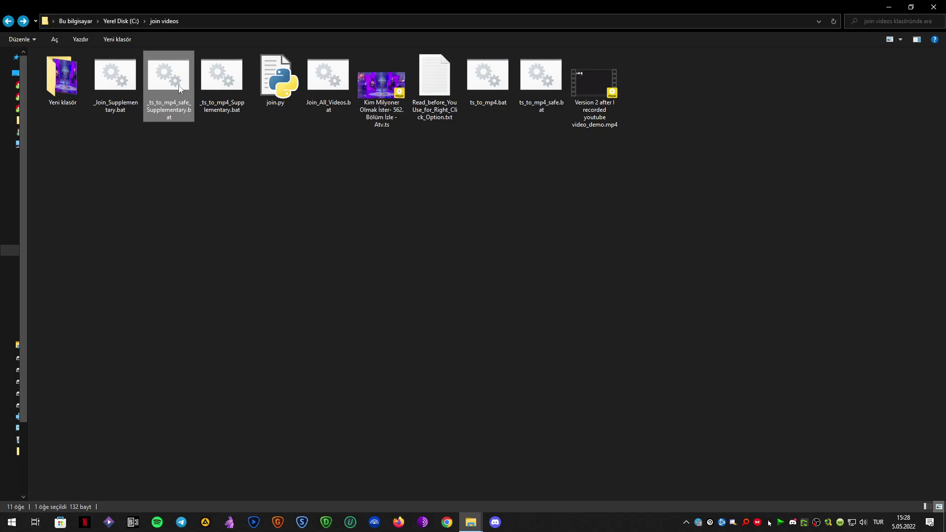
# Select both Supplementary .bat files and bring up the Run prompt with shell:sendto.
pyautogui.moveTo(242, 152); pyautogui.dragTo(174, 87)
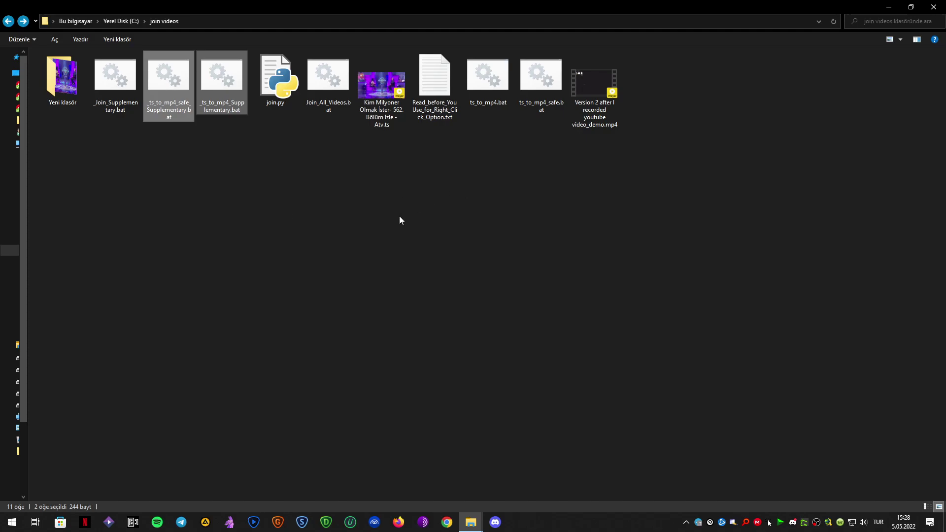
pyautogui.press('super+r')
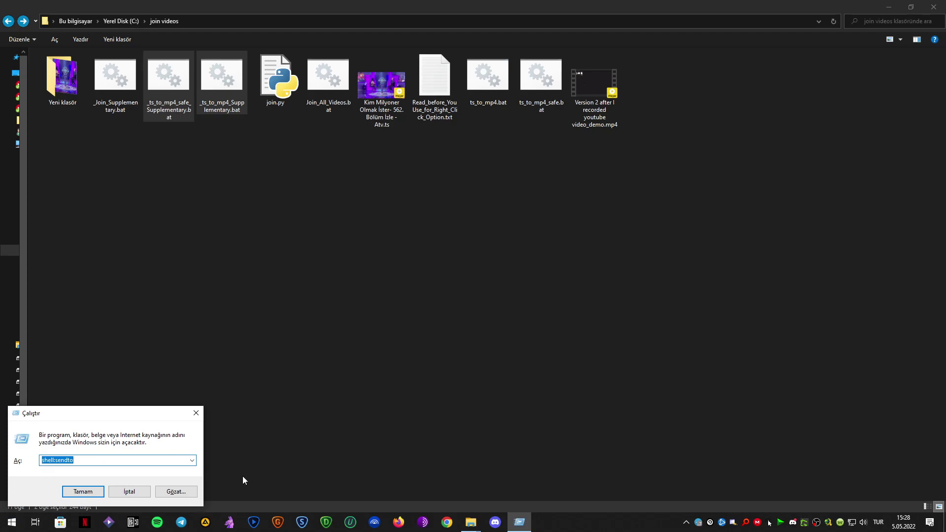
pyautogui.click(145, 459)
pyautogui.write('rrrr')
# Run shell:sendto to open the SendTo folder.
pyautogui.moveTo(77, 462); pyautogui.dragTo(39, 462)
pyautogui.click(85, 460)
pyautogui.moveTo(94, 462); pyautogui.dragTo(38, 463)
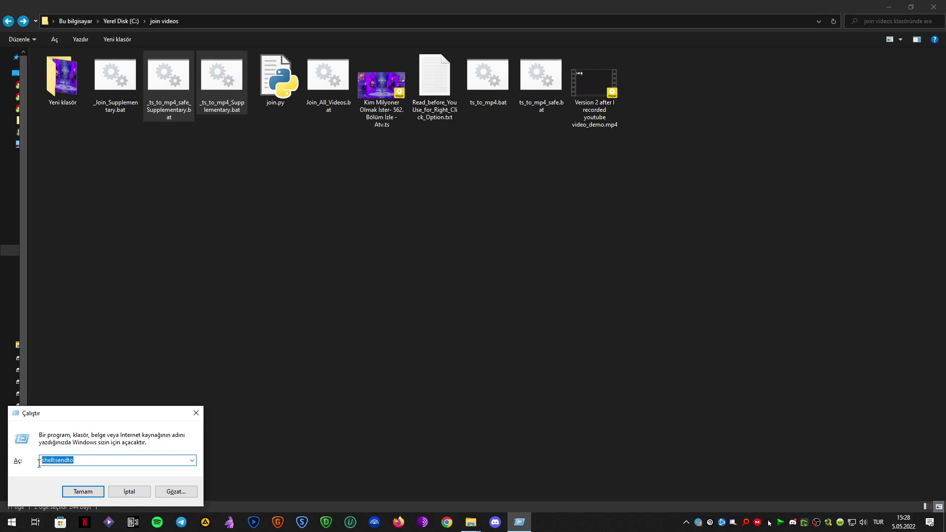
pyautogui.click(83, 492)
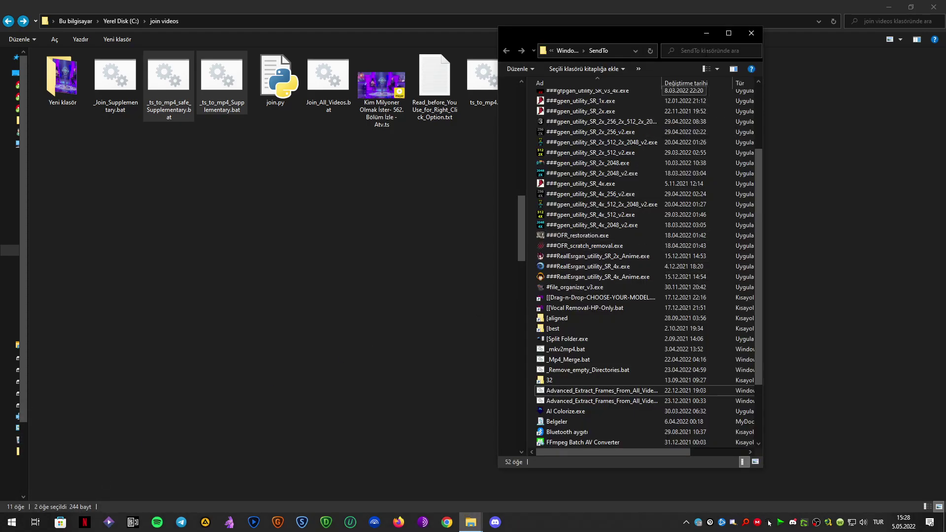
pyautogui.moveTo(654, 32); pyautogui.dragTo(600, 41)
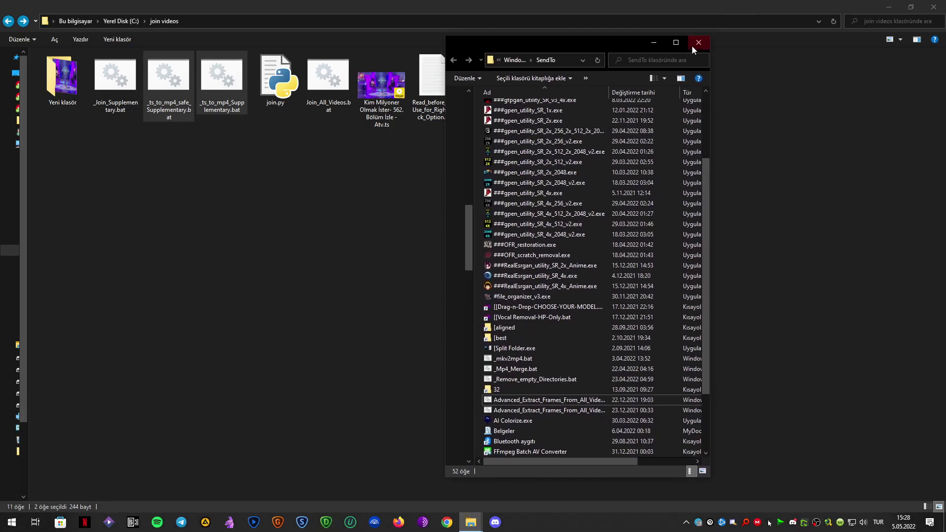
# Copy the two Supplementary scripts and paste them into the maximized SendTo folder.
pyautogui.rightClick(221, 75)
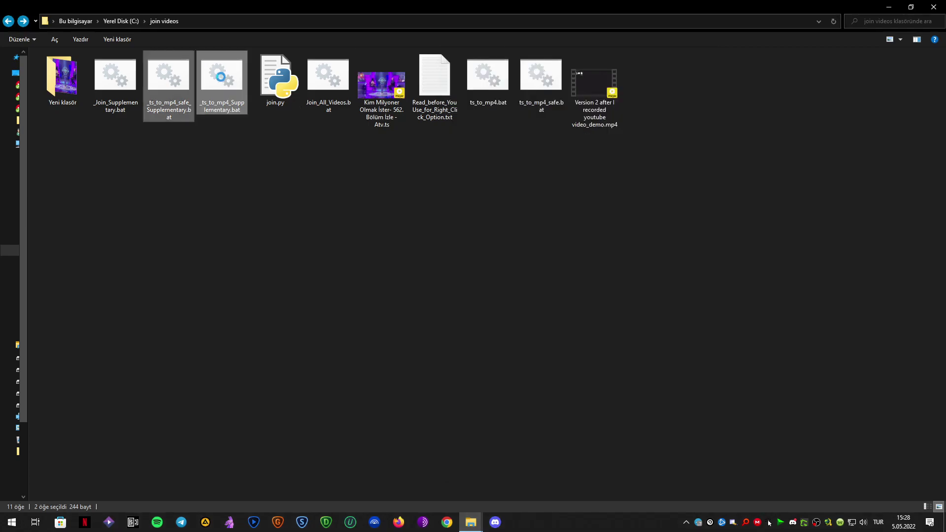
pyautogui.click(256, 274)
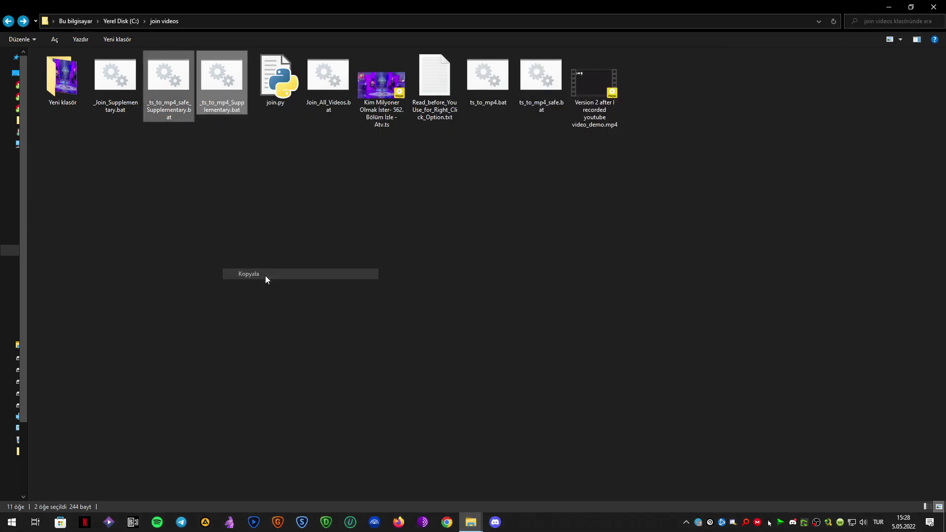
pyautogui.click(477, 523)
pyautogui.click(531, 483)
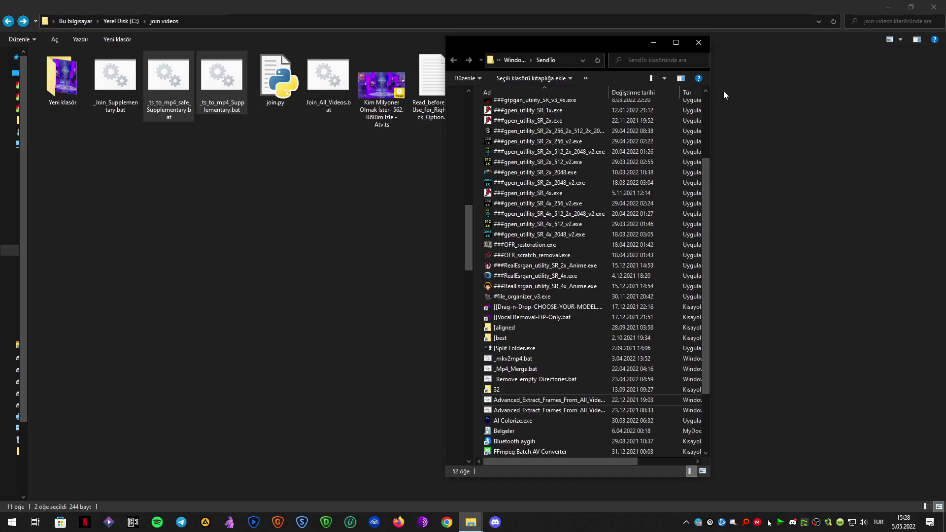
pyautogui.click(677, 43)
pyautogui.rightClick(521, 255)
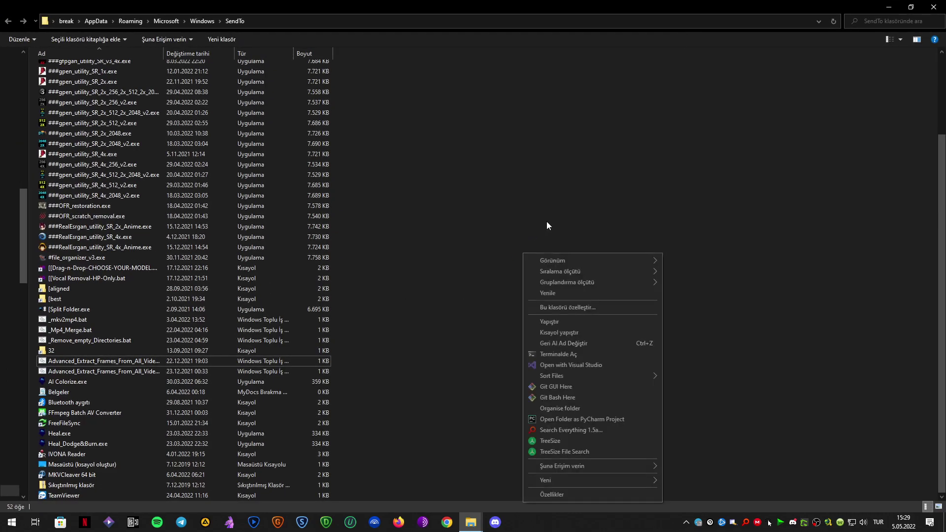
pyautogui.click(567, 321)
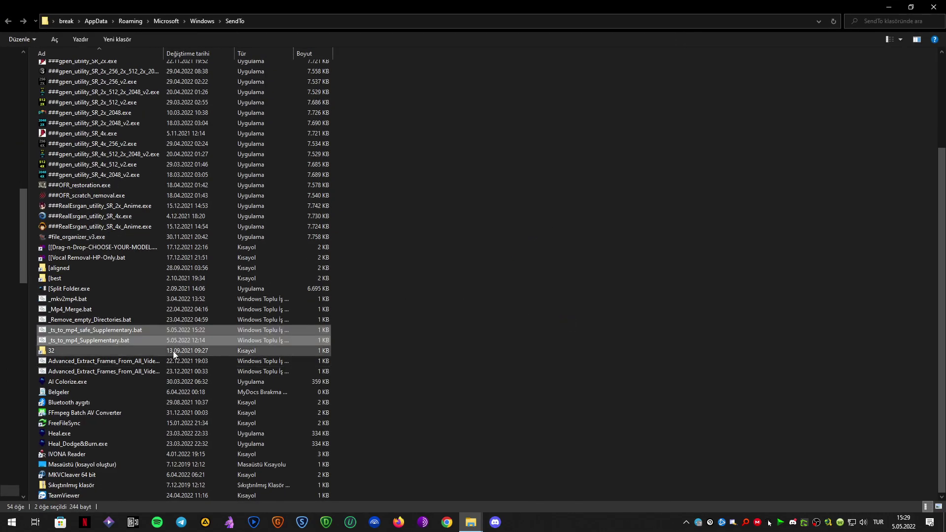
# Rename the copies to _ts_to_mp4_safe.bat and _ts_to_mp4.bat, then close SendTo.
pyautogui.click(91, 332)
pyautogui.click(98, 332)
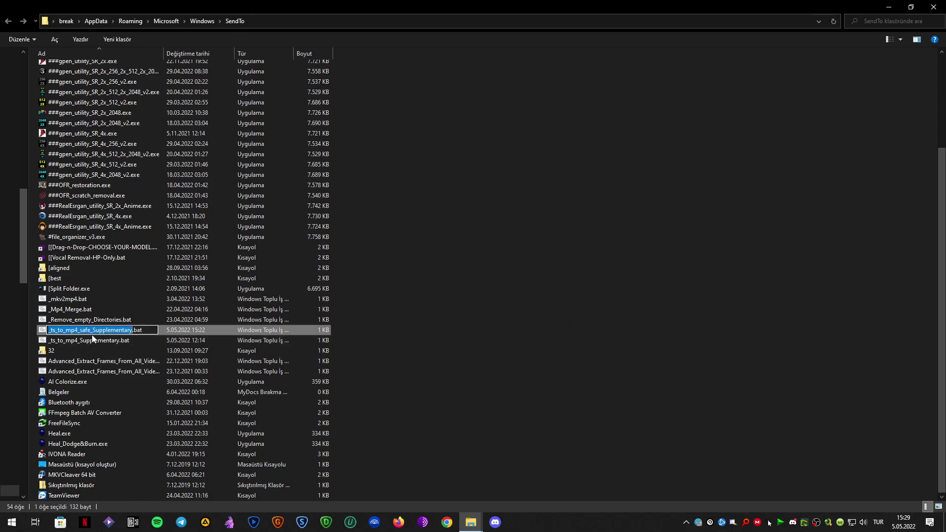
pyautogui.moveTo(92, 330); pyautogui.dragTo(132, 331)
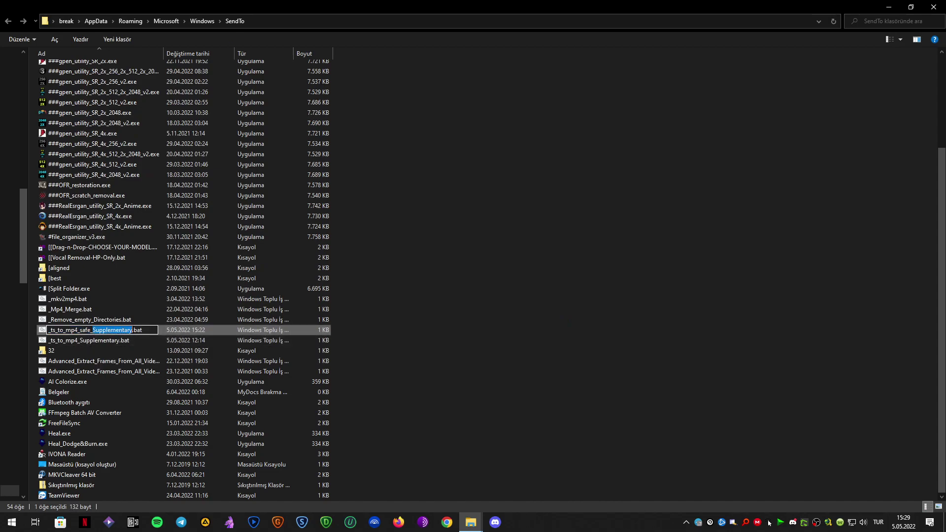
pyautogui.press('BackSpace')
pyautogui.press('BackSpace')
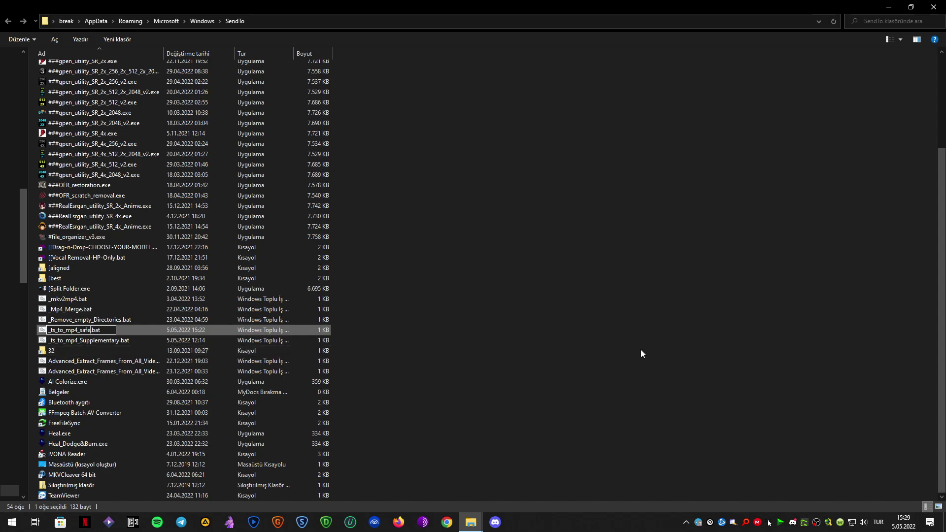
pyautogui.press('Return')
pyautogui.click(82, 342)
pyautogui.click(80, 343)
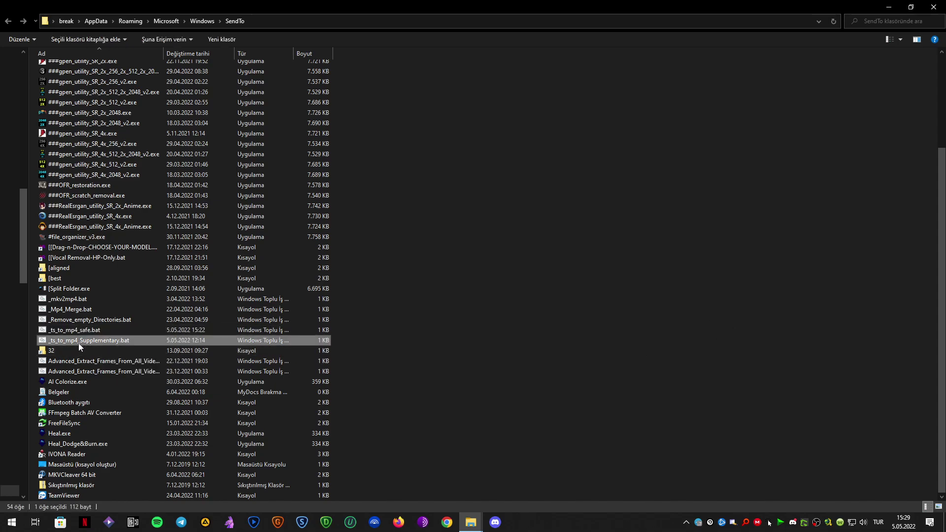
pyautogui.moveTo(79, 343); pyautogui.dragTo(120, 341)
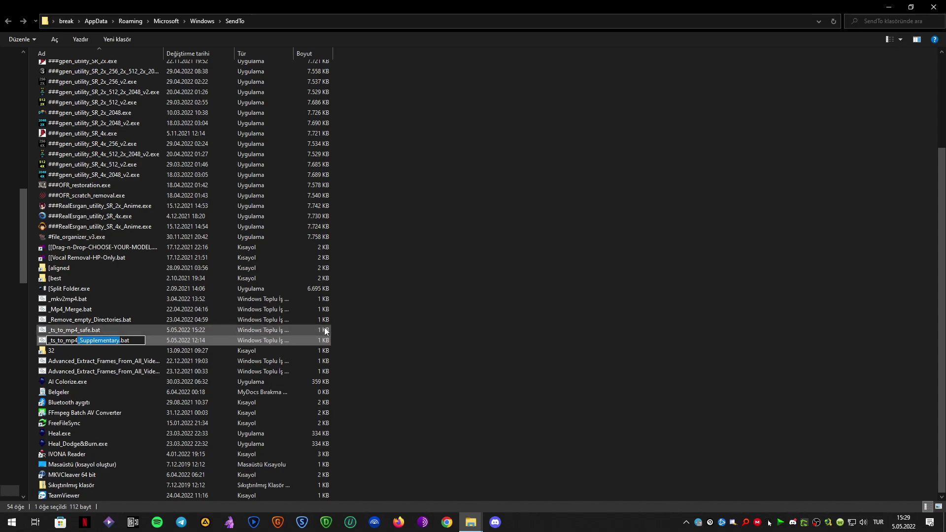
pyautogui.press('BackSpace')
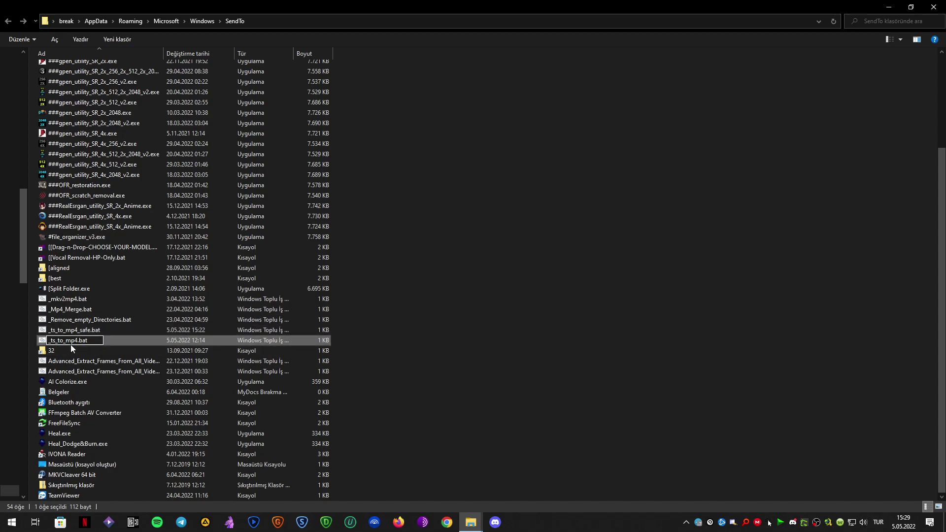
pyautogui.click(639, 309)
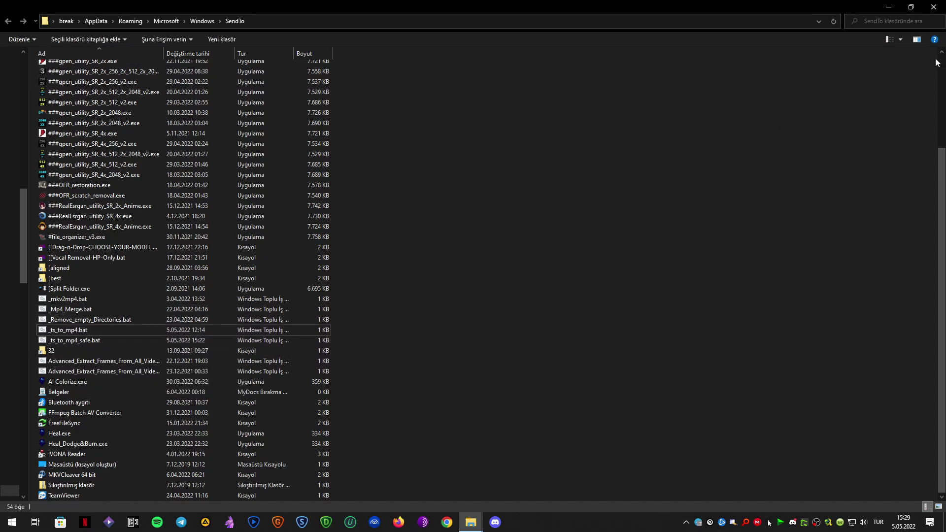
pyautogui.click(934, 7)
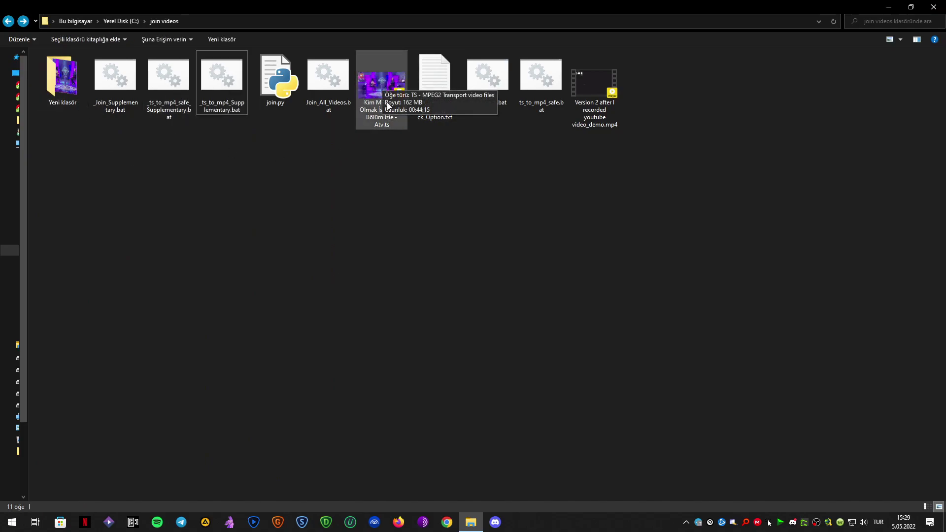
pyautogui.click(70, 82)
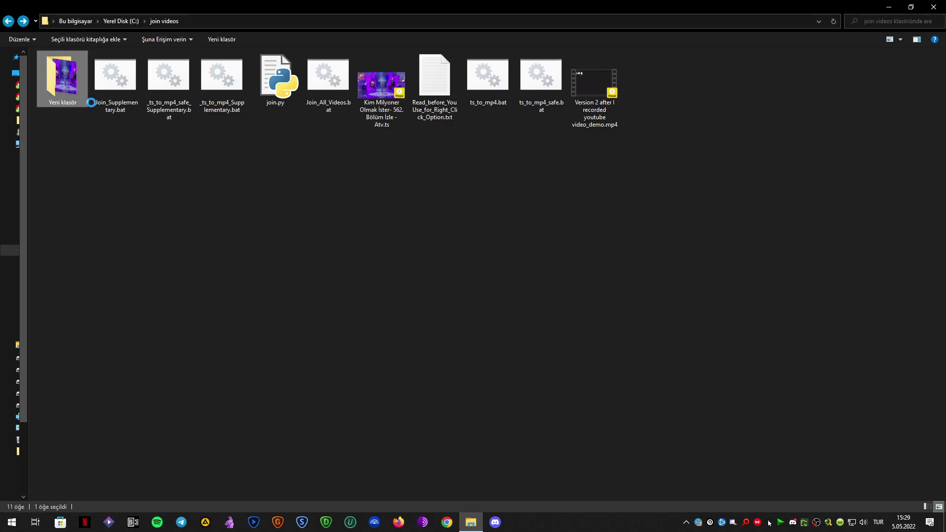
pyautogui.press('Return')
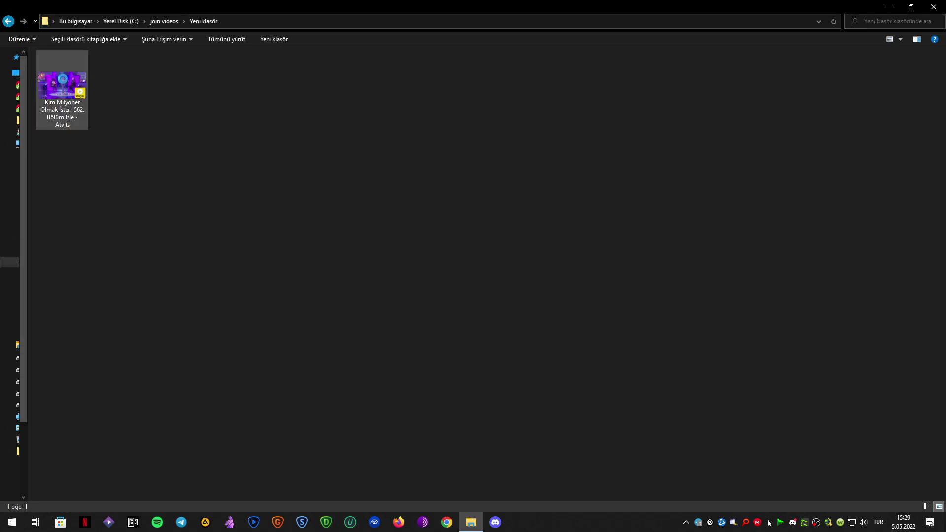
pyautogui.rightClick(59, 76)
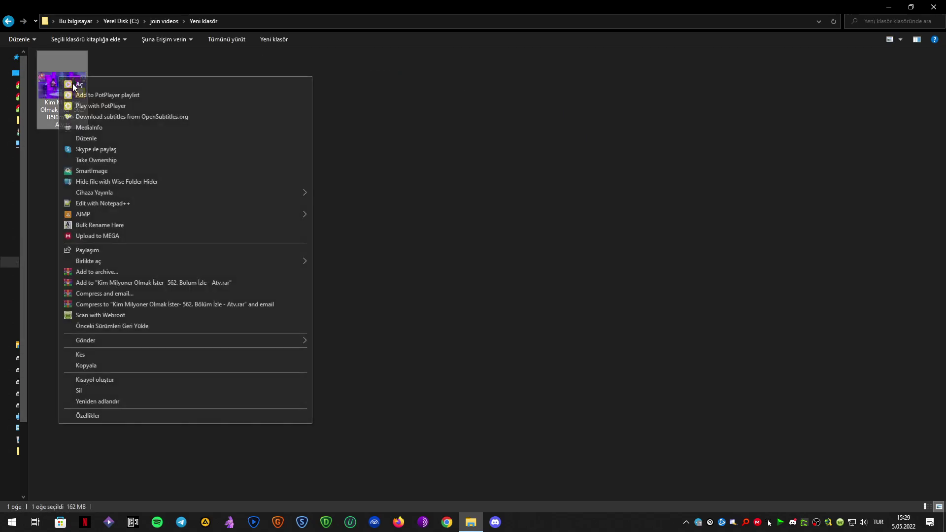
pyautogui.click(117, 128)
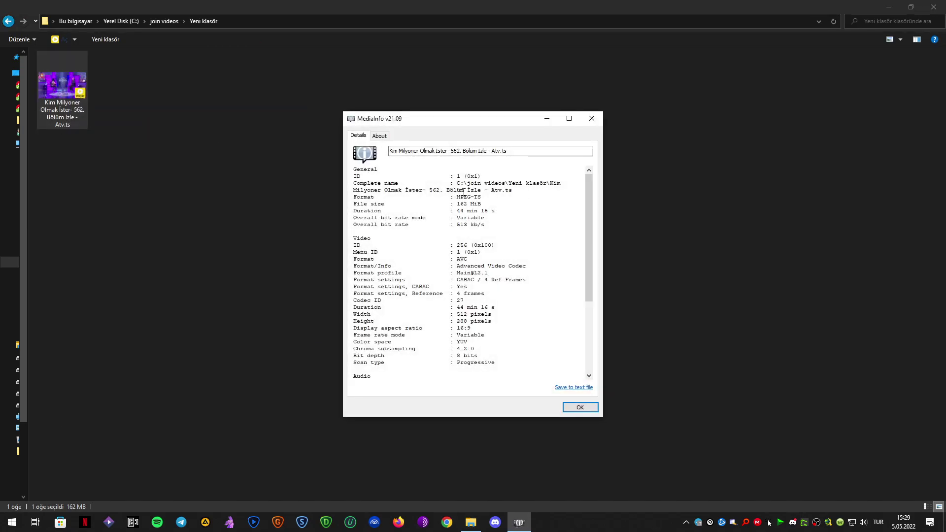
pyautogui.click(592, 118)
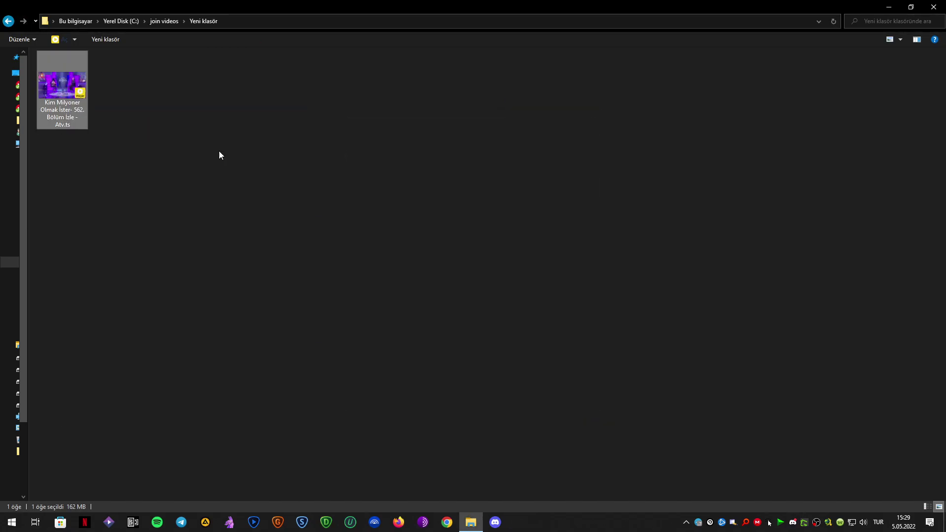
pyautogui.rightClick(73, 79)
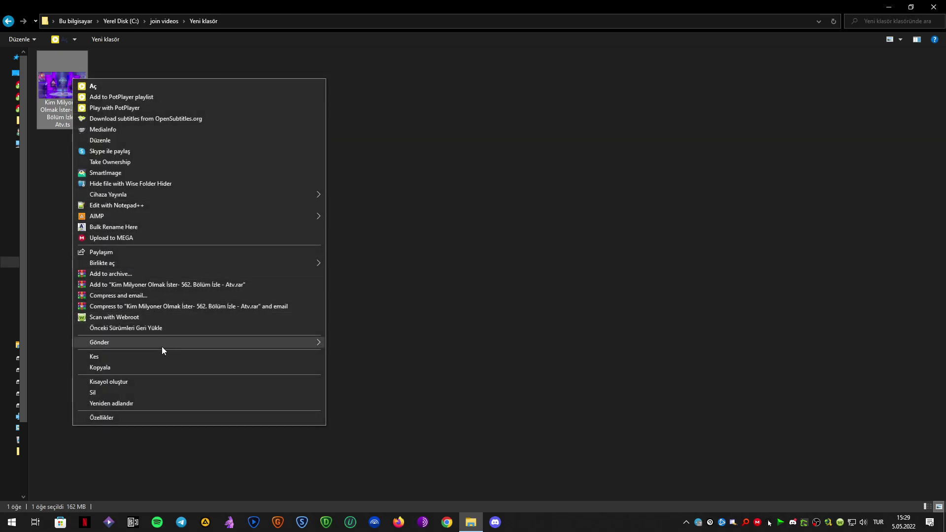
# Send the Kim Milyoner .ts video to _ts_to_mp4_safe.bat and select the resulting 148 MB mp4.
pyautogui.moveTo(162, 347)
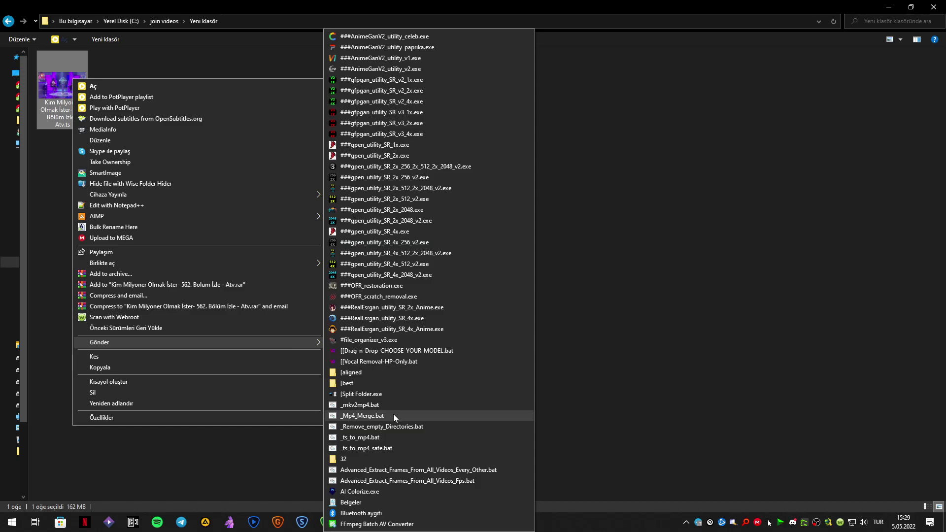
pyautogui.click(395, 448)
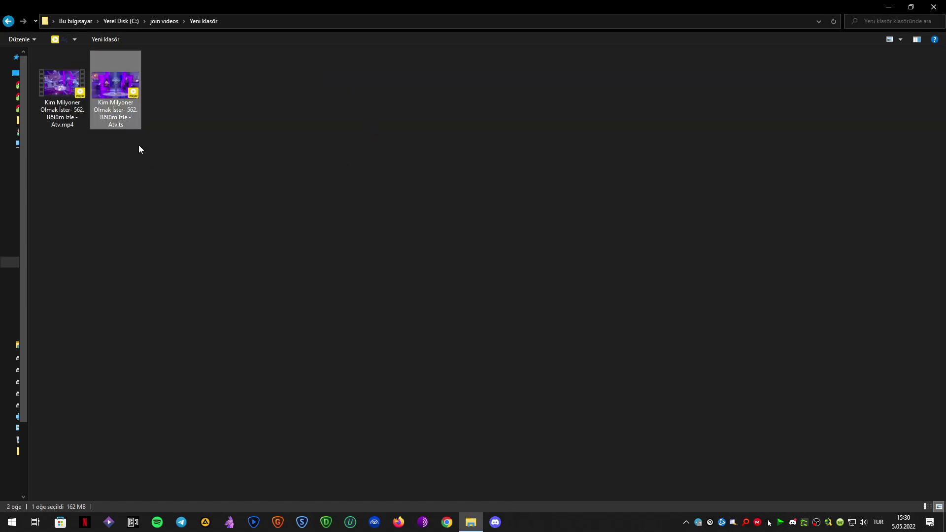
pyautogui.moveTo(121, 125)
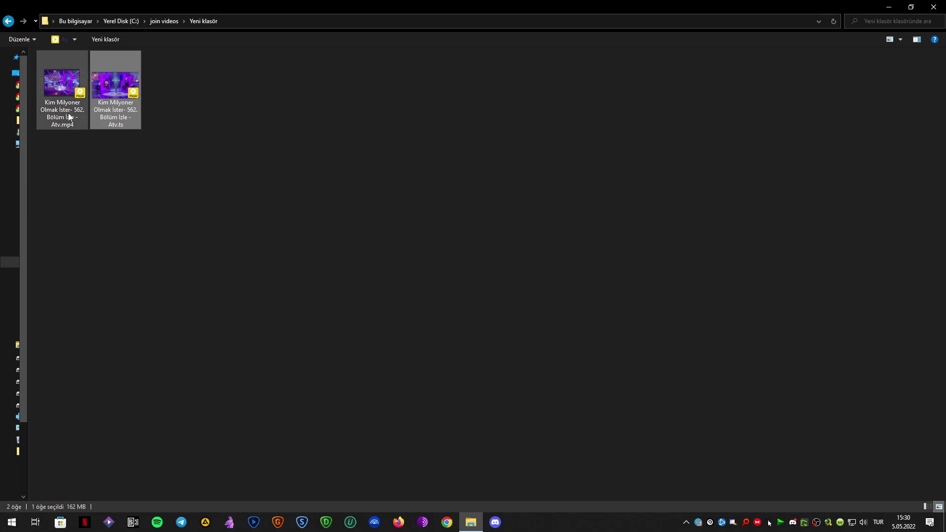
pyautogui.click(69, 83)
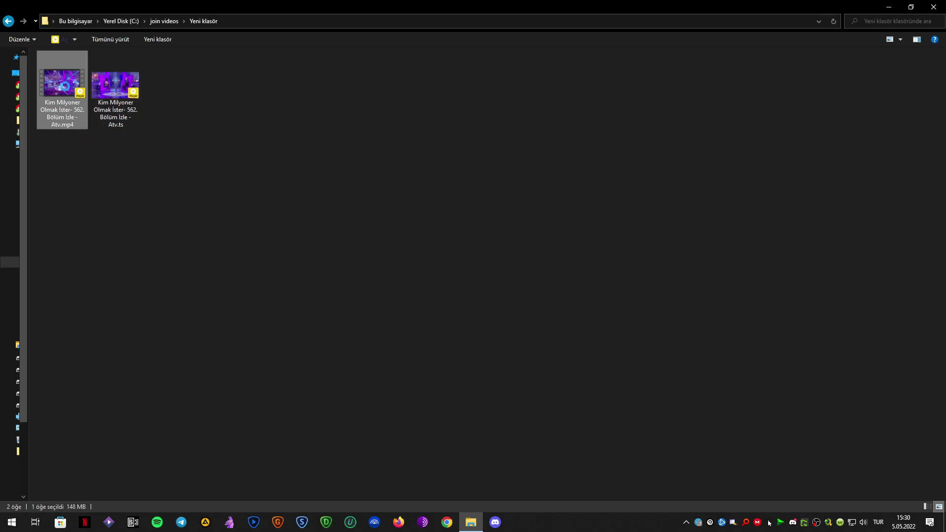
# Confirm the mp4 is MPEG-4 in MediaInfo, then permanently delete it with Shift+Delete.
pyautogui.rightClick(66, 87)
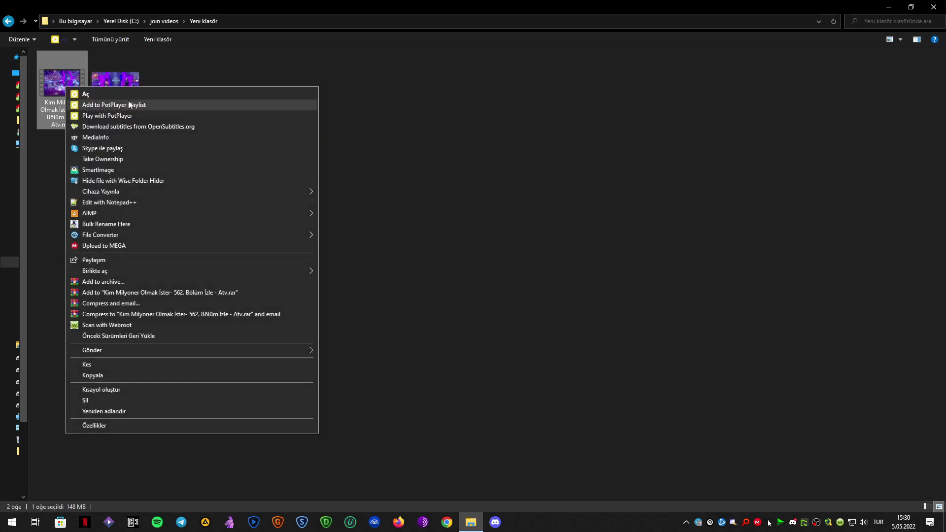
pyautogui.click(135, 136)
pyautogui.moveTo(459, 190); pyautogui.dragTo(483, 189)
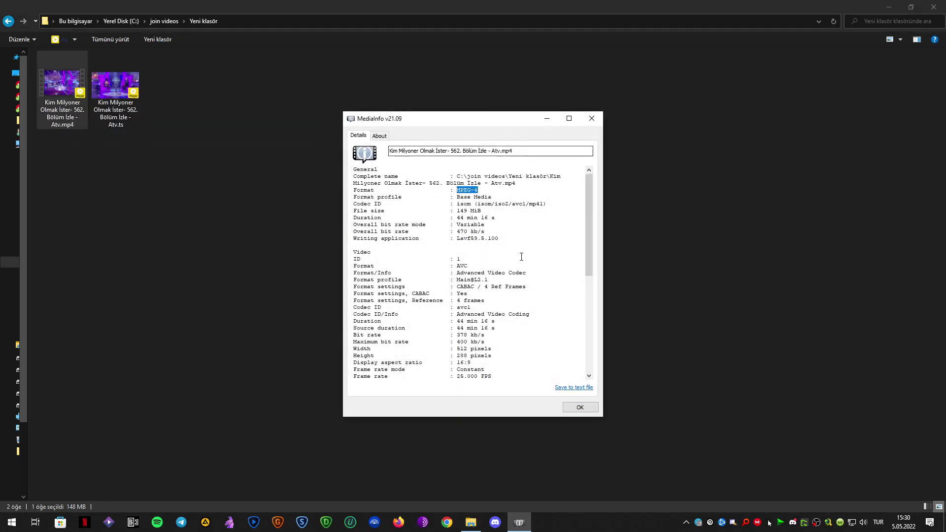
pyautogui.scroll(-10, 527, 221)
pyautogui.scroll(5, 521, 231)
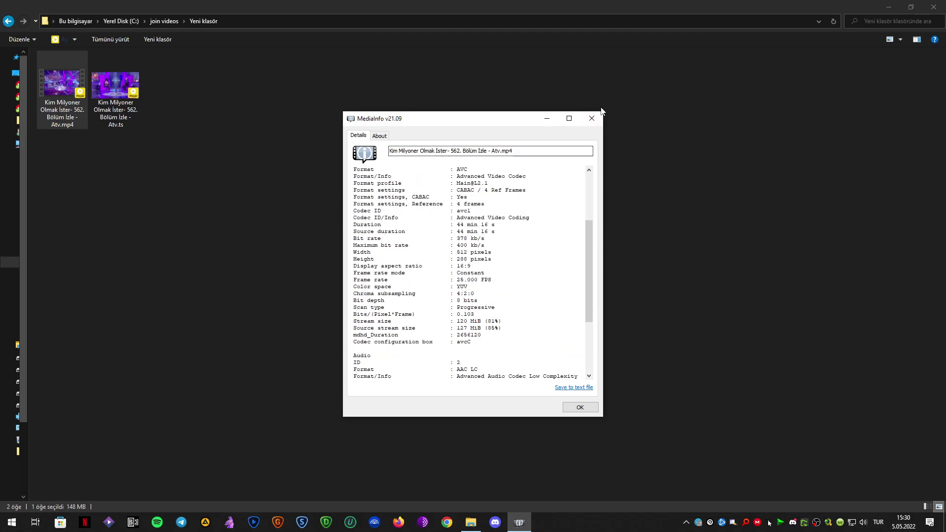
pyautogui.click(592, 118)
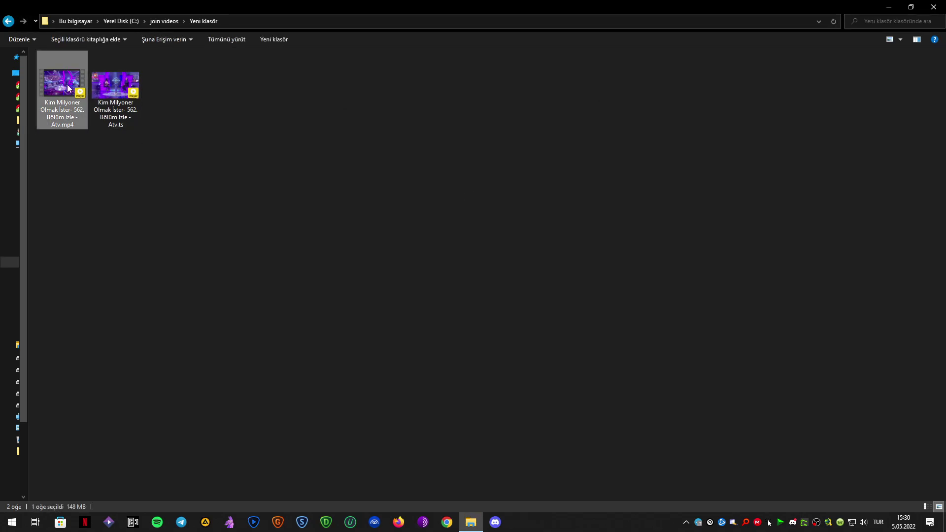
pyautogui.hotkey('shift', 'Delete')
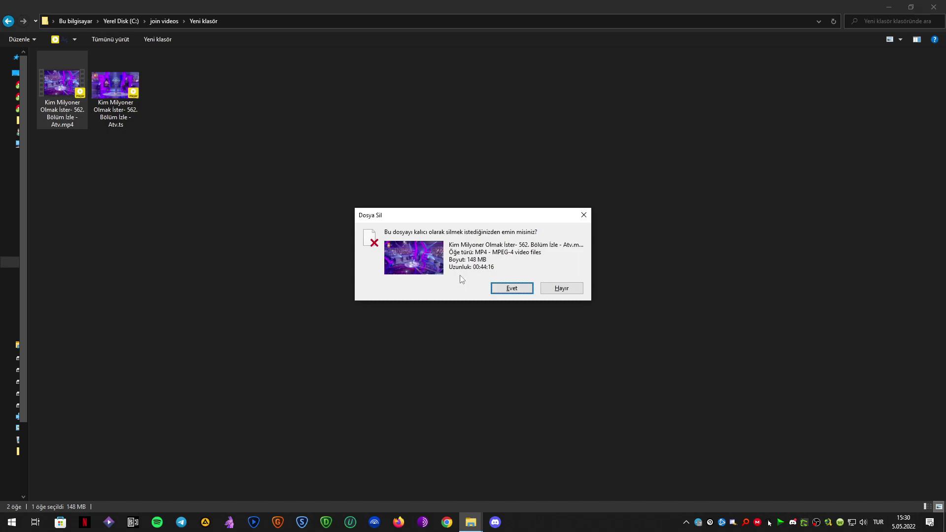
pyautogui.click(512, 288)
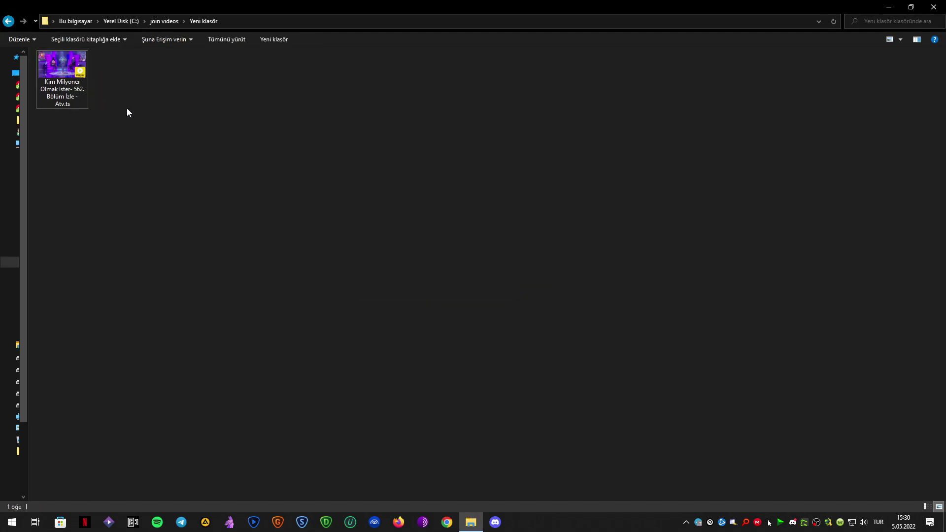
# Copy the .ts video within the folder and rename the copy to something.ts.
pyautogui.rightClick(58, 70)
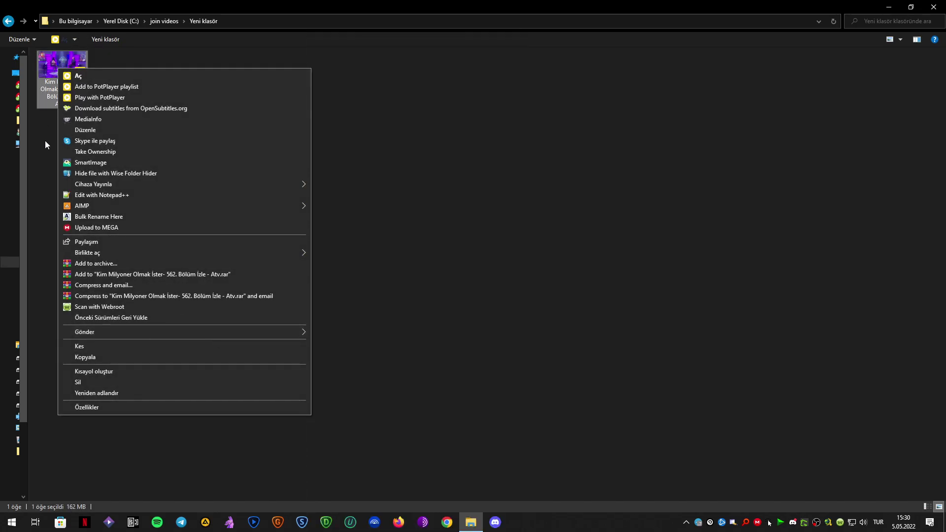
pyautogui.click(45, 141)
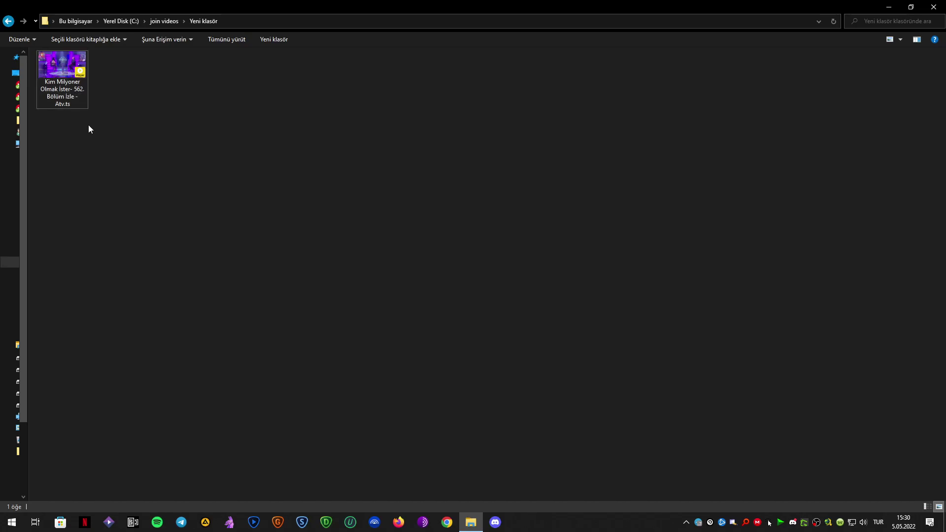
pyautogui.moveTo(462, 286); pyautogui.dragTo(646, 180)
pyautogui.moveTo(61, 69); pyautogui.dragTo(275, 106)
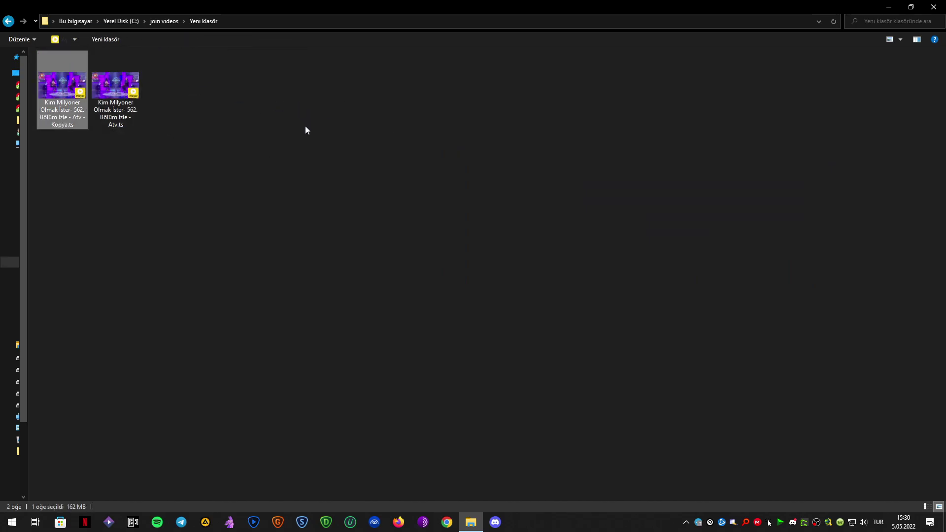
pyautogui.click(58, 120)
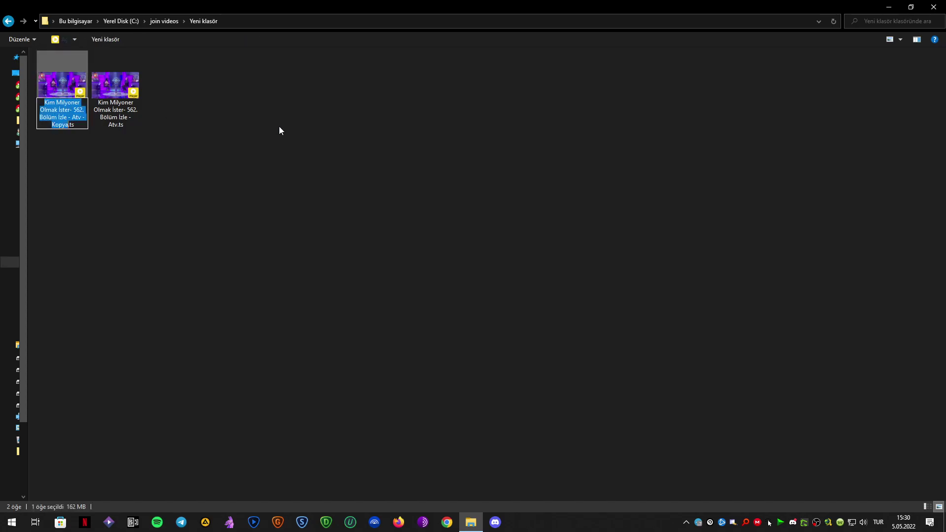
pyautogui.write('something')
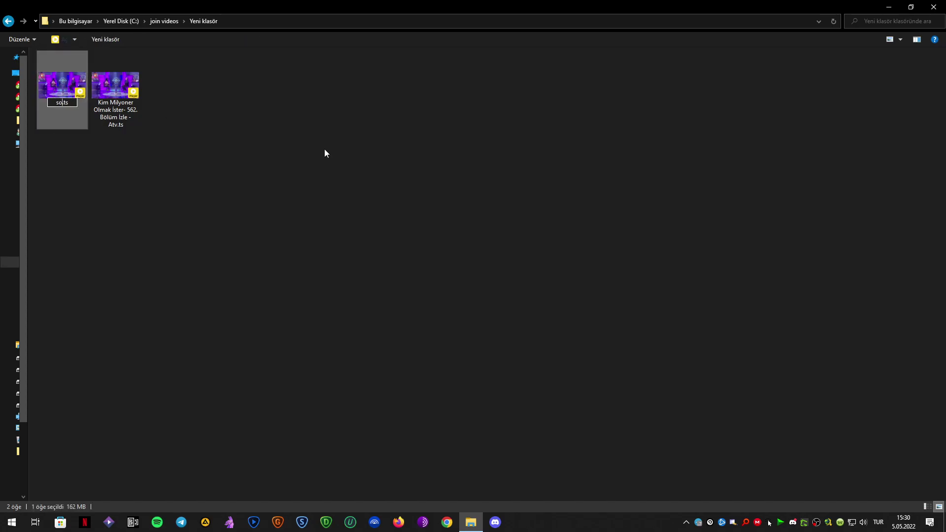
pyautogui.press('Return')
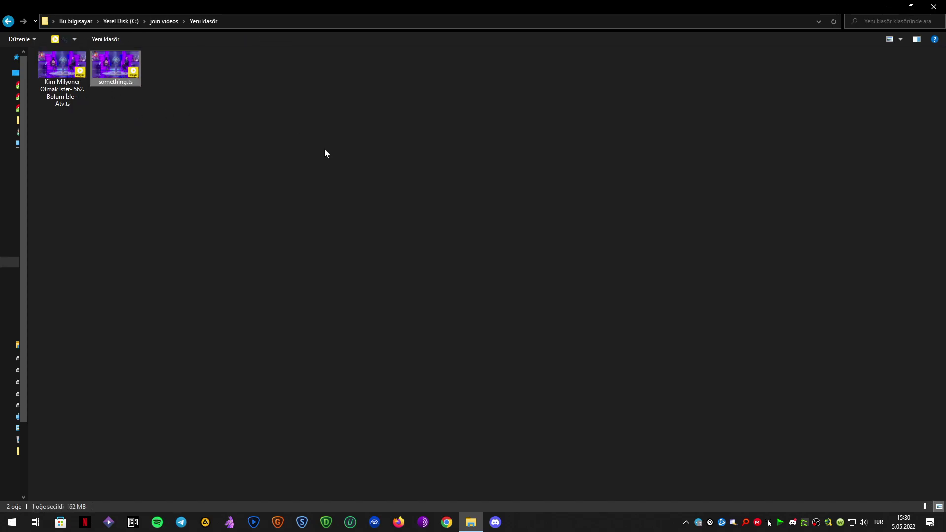
pyautogui.click(318, 159)
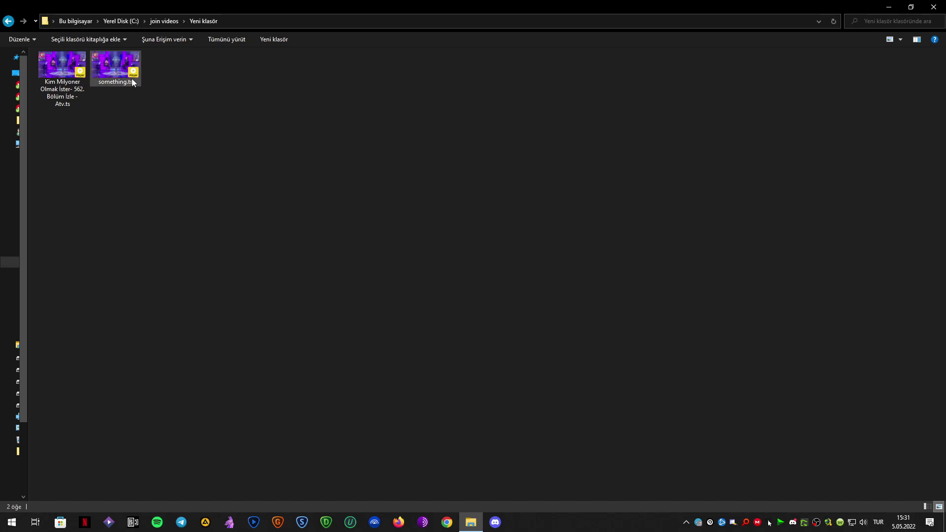
# Send the Kim Milyoner .ts video to _ts_to_mp4.bat and move the conversion console aside.
pyautogui.moveTo(128, 84)
pyautogui.rightClick(61, 69)
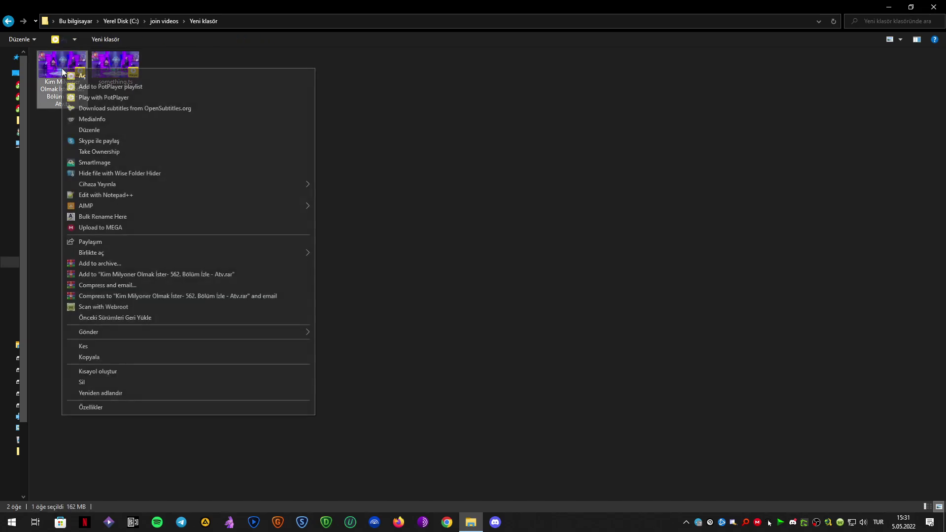
pyautogui.moveTo(112, 331)
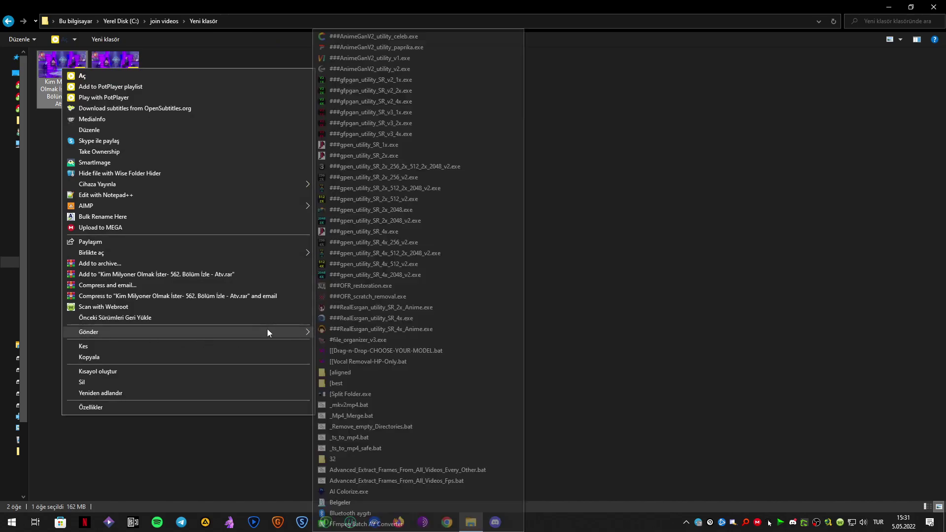
pyautogui.click(369, 438)
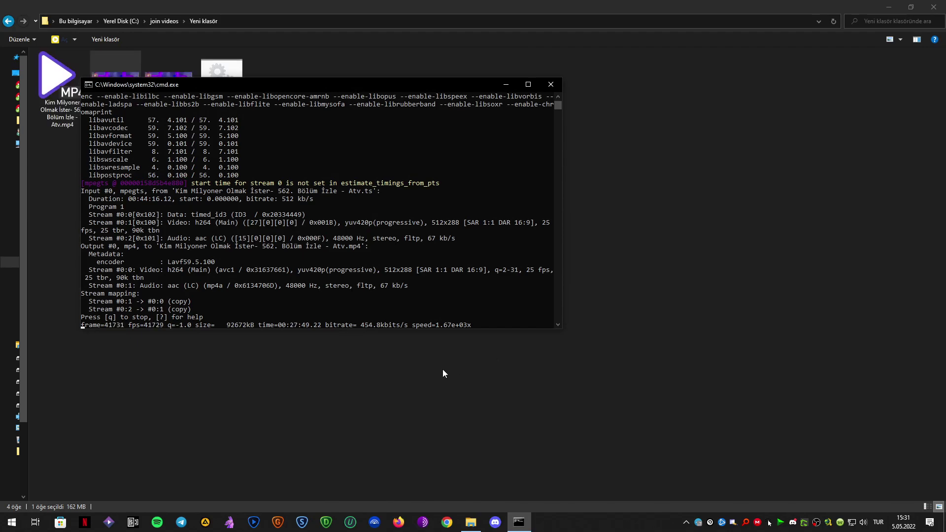
pyautogui.moveTo(357, 82); pyautogui.dragTo(651, 95)
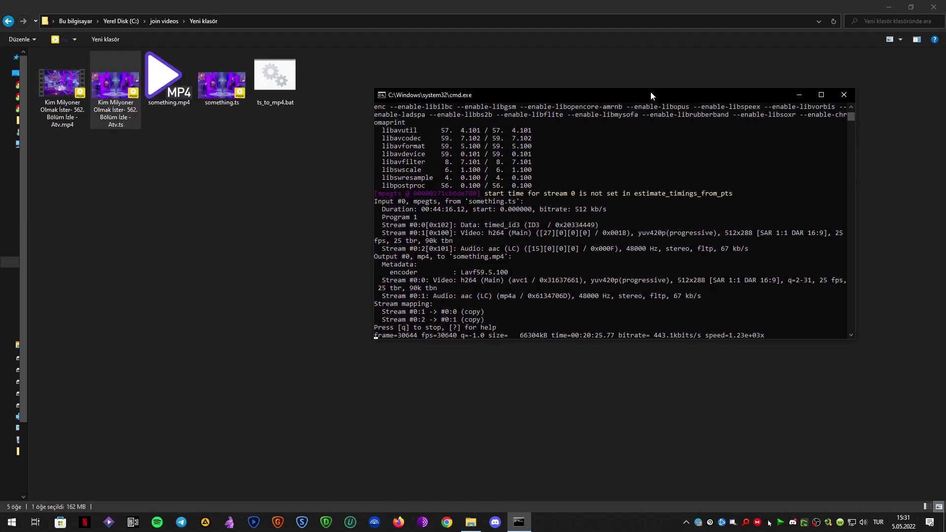